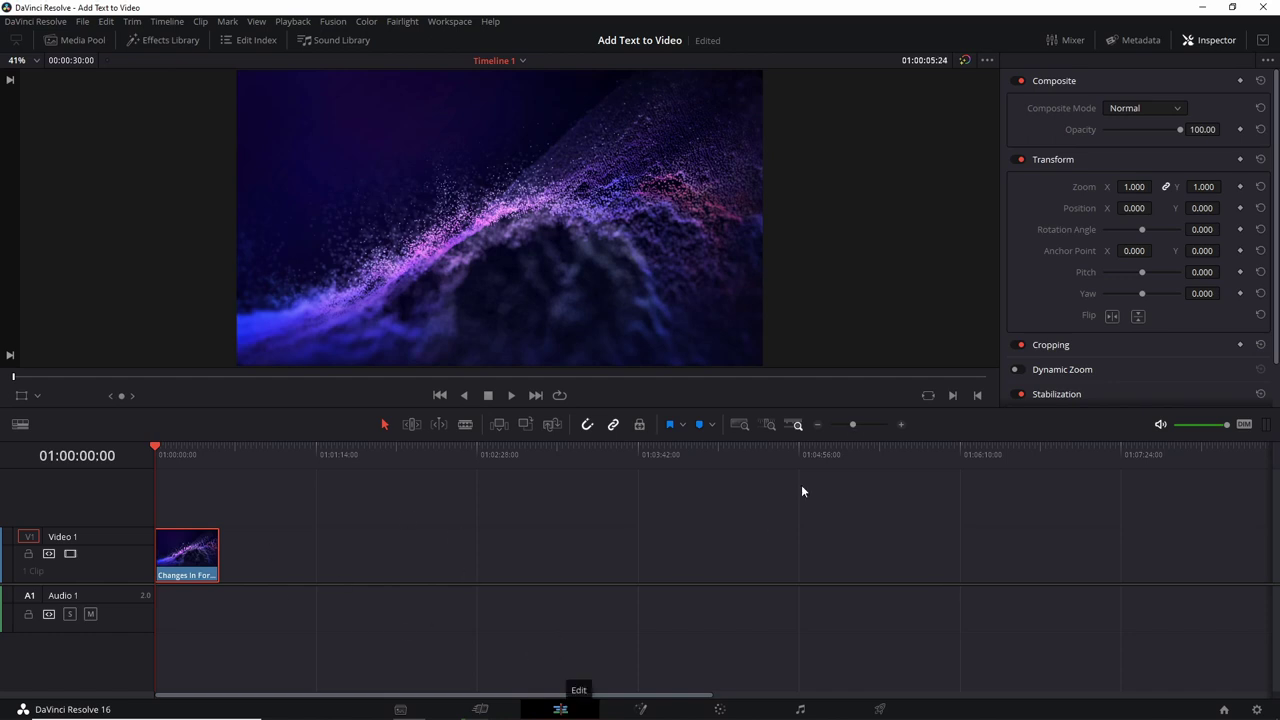
Step: Drag the timeline zoom slider so the particle clip appears wider
{"action": "left_click_drag", "start_coordinate": [852, 424], "coordinate": [866, 424]}
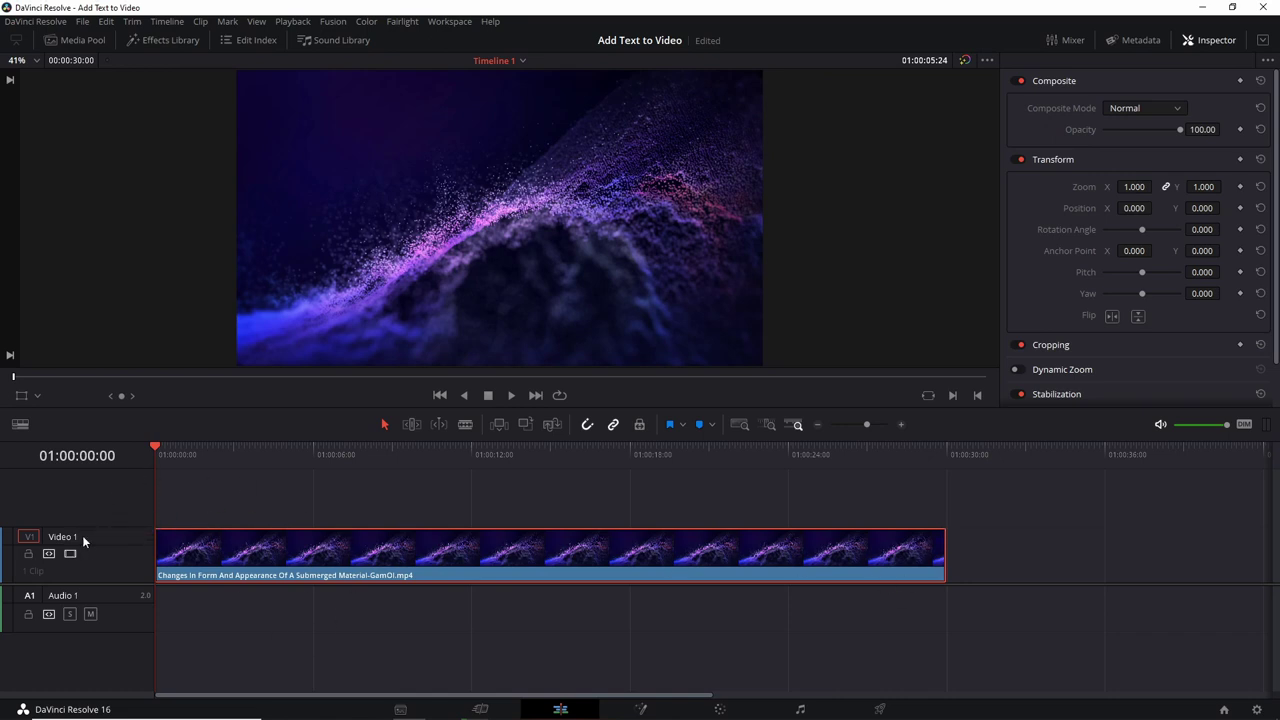
Step: Add a Video 2 track above Video 1 and show the Effects Library
{"action": "right_click", "coordinate": [80, 505]}
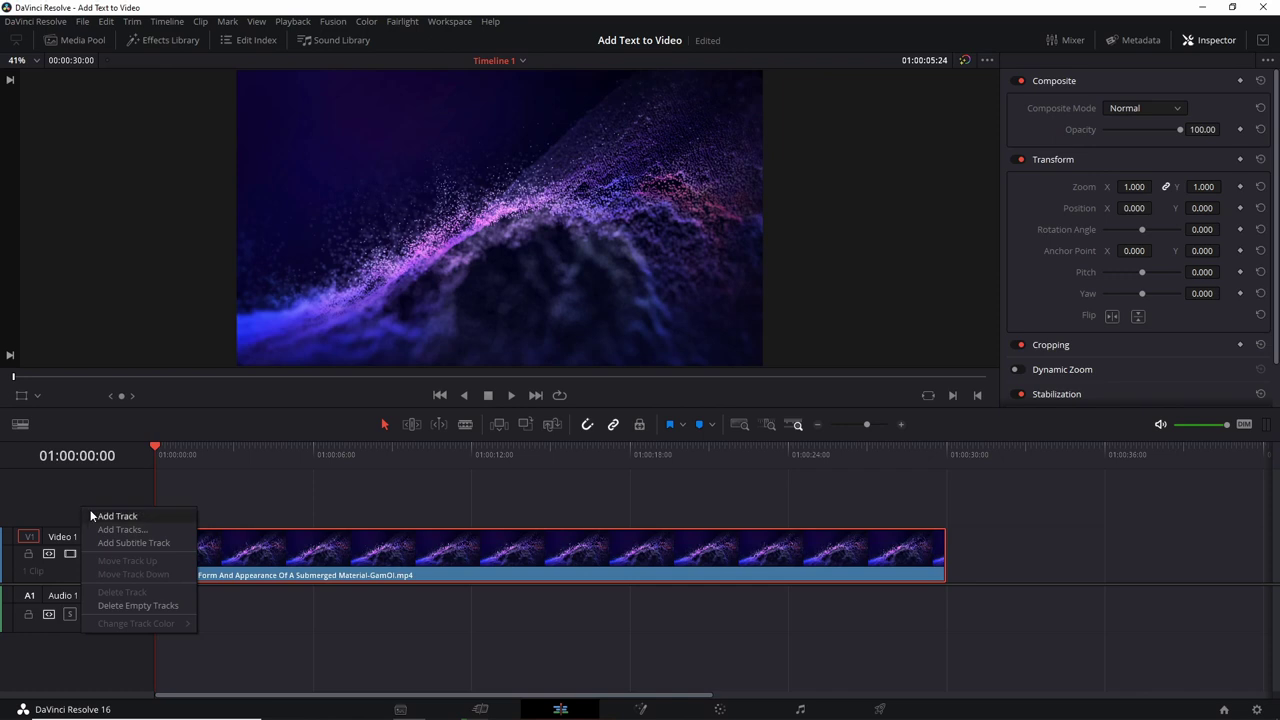
{"action": "left_click", "coordinate": [116, 516]}
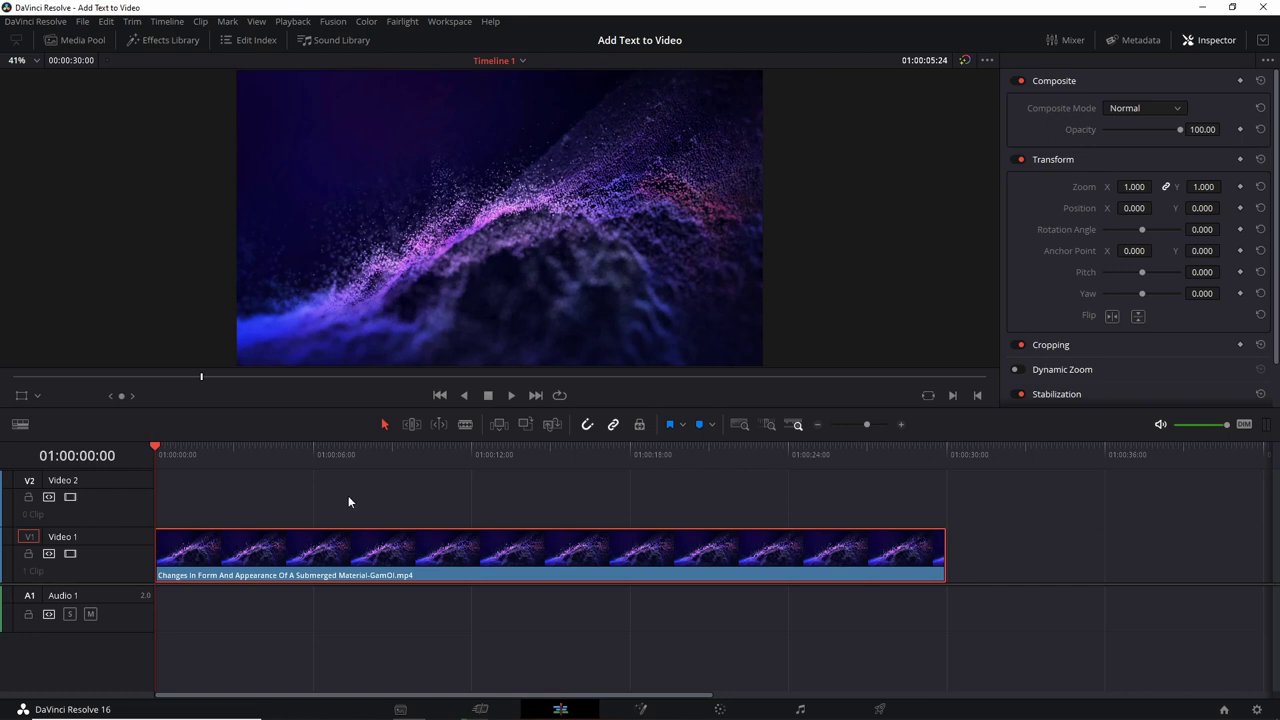
{"action": "left_click", "coordinate": [170, 40]}
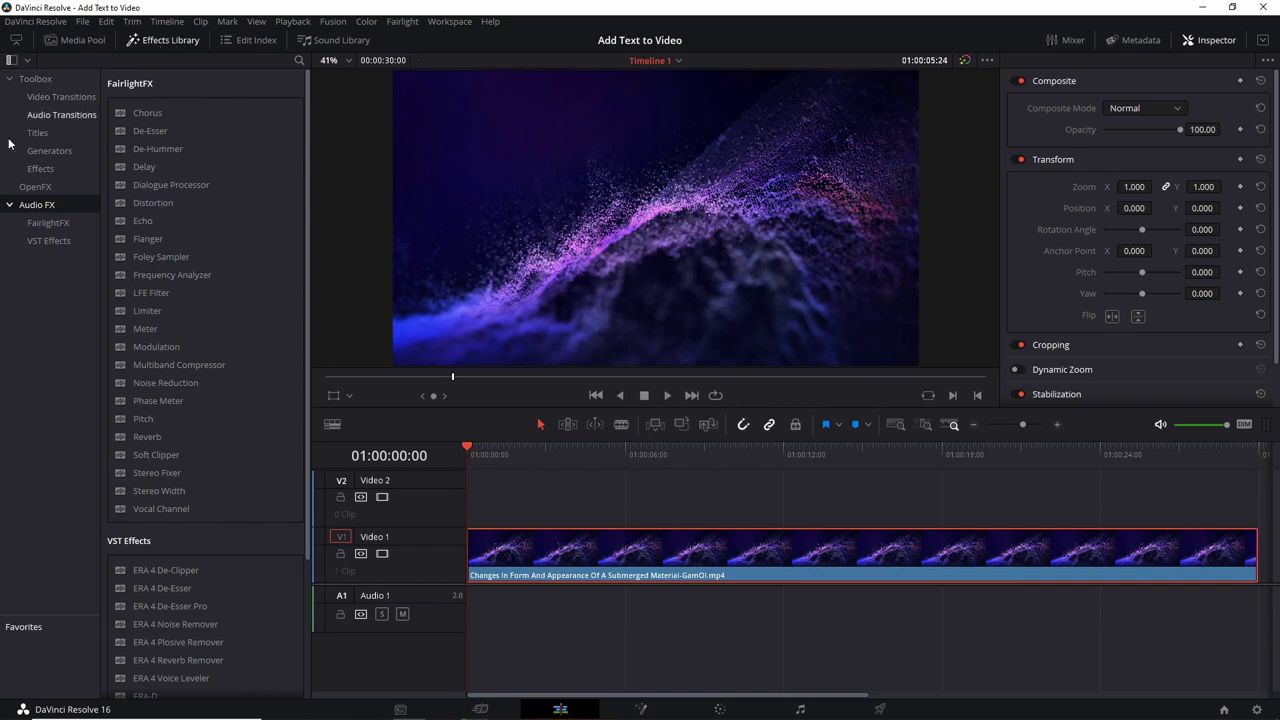
Step: Open Toolbox > Titles and browse the Text+ and Fusion Titles entries
{"action": "left_click", "coordinate": [57, 134]}
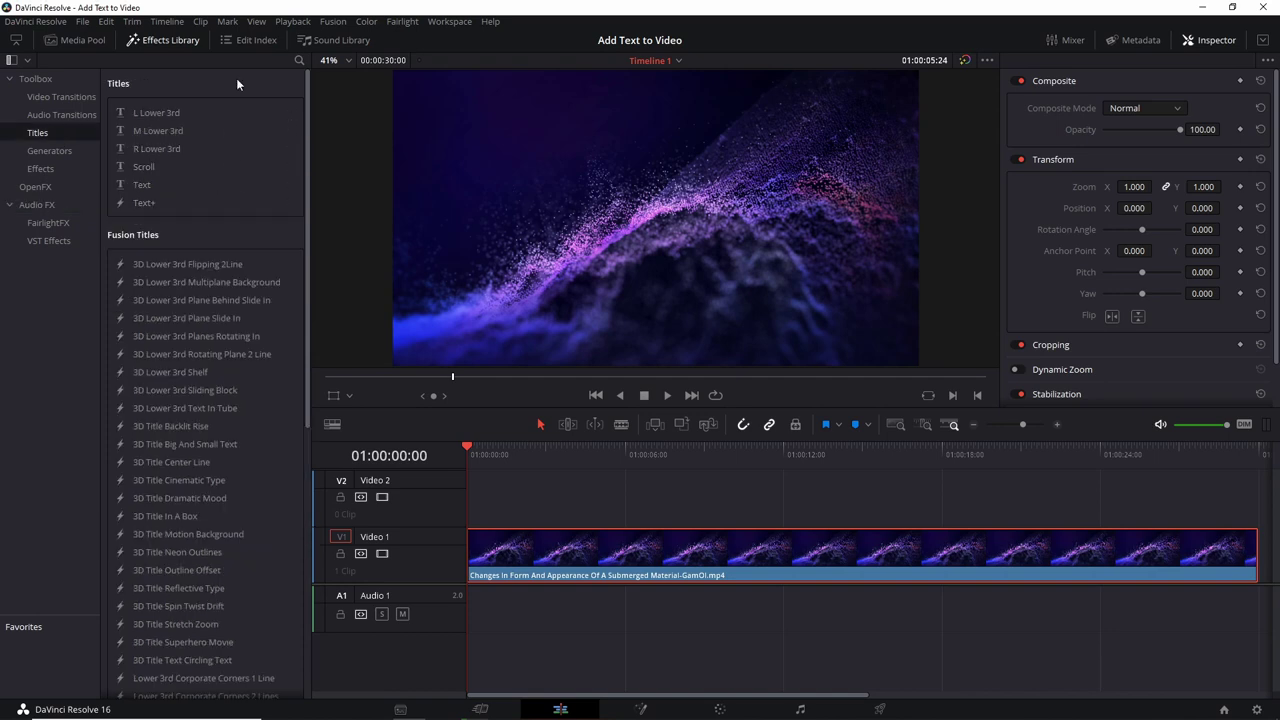
{"action": "left_click", "coordinate": [250, 203]}
{"action": "scroll", "coordinate": [210, 304], "scroll_direction": "down", "scroll_amount": 4}
{"action": "scroll", "coordinate": [210, 304], "scroll_direction": "down", "scroll_amount": 5}
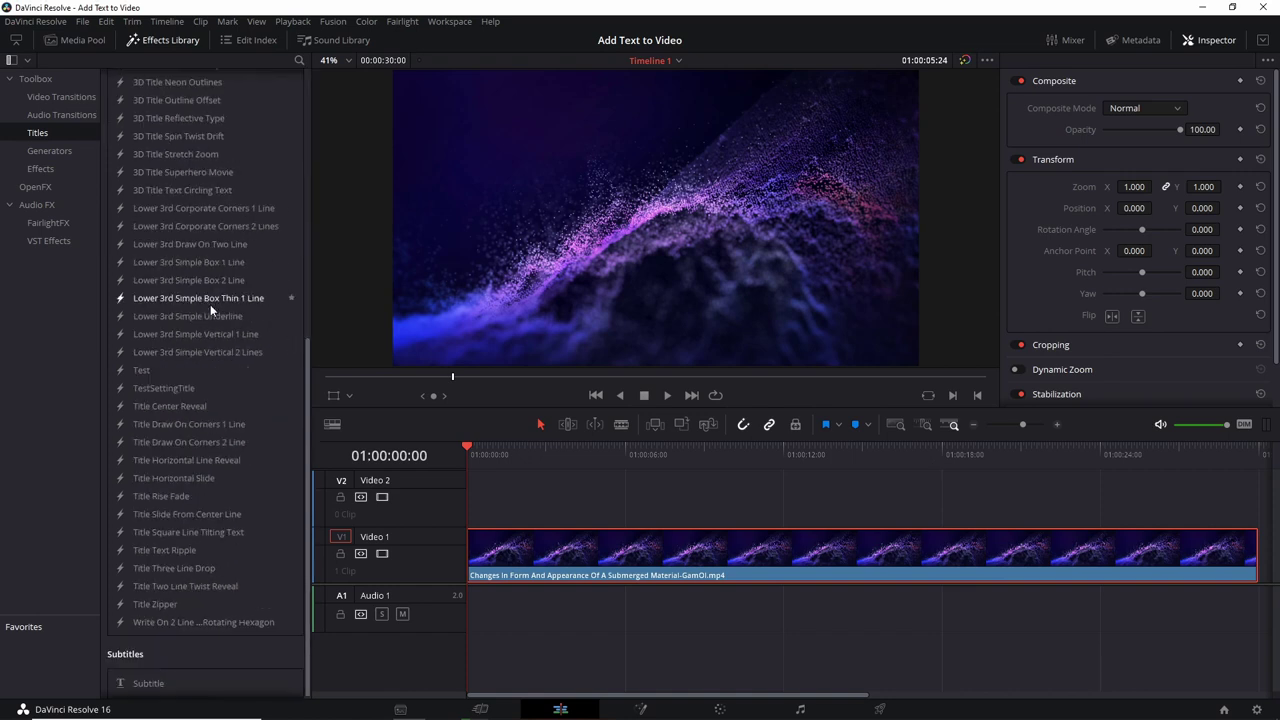
{"action": "scroll", "coordinate": [210, 304], "scroll_direction": "up", "scroll_amount": 7}
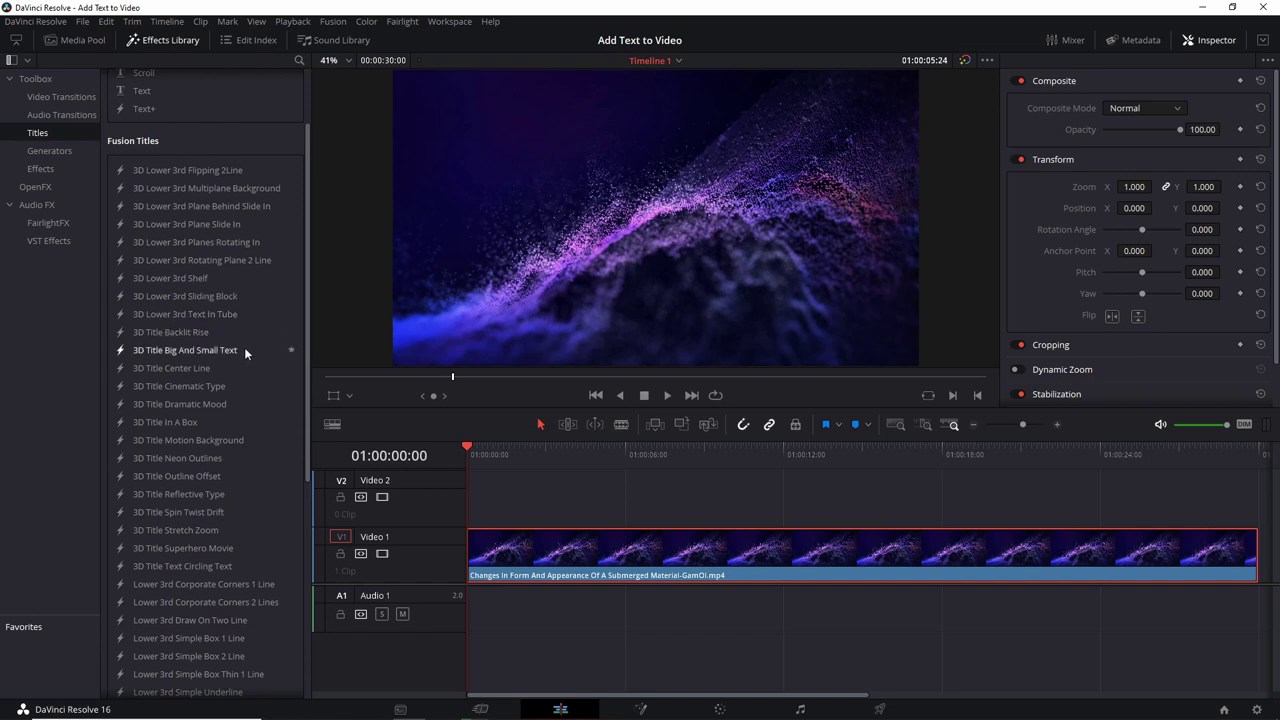
{"action": "scroll", "coordinate": [246, 371], "scroll_direction": "down", "scroll_amount": 2}
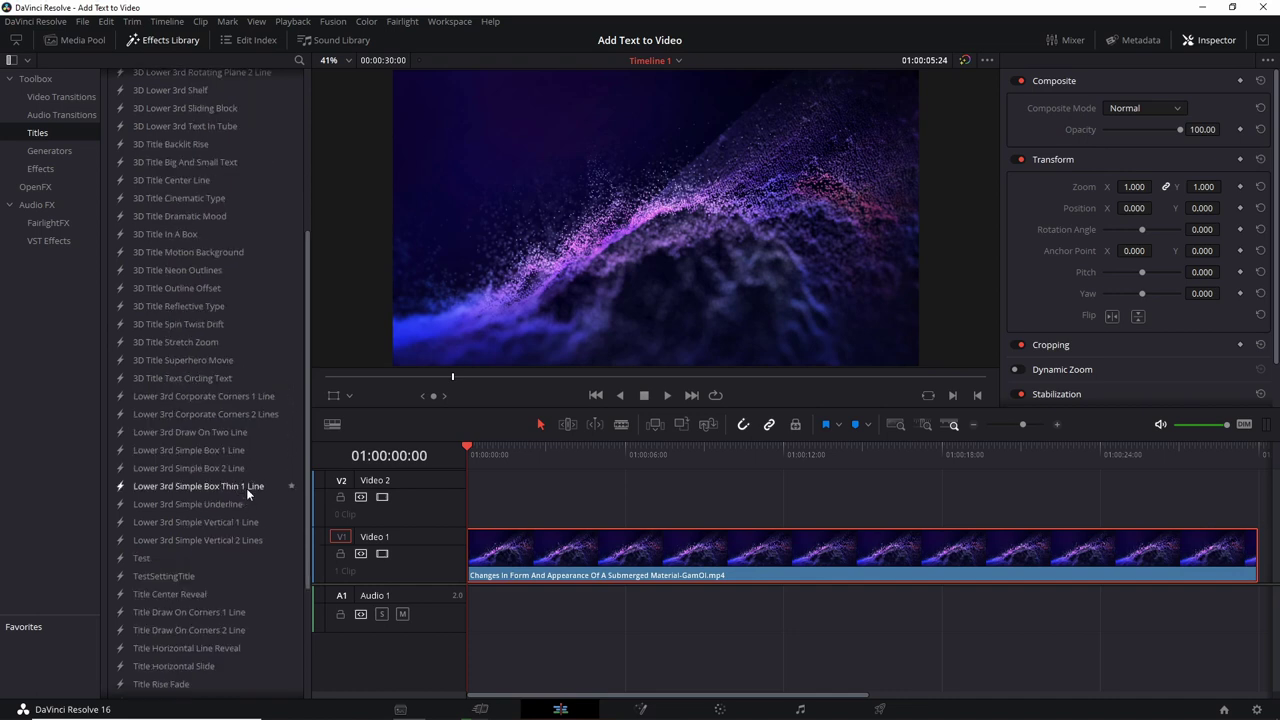
{"action": "scroll", "coordinate": [246, 488], "scroll_direction": "up", "scroll_amount": 2}
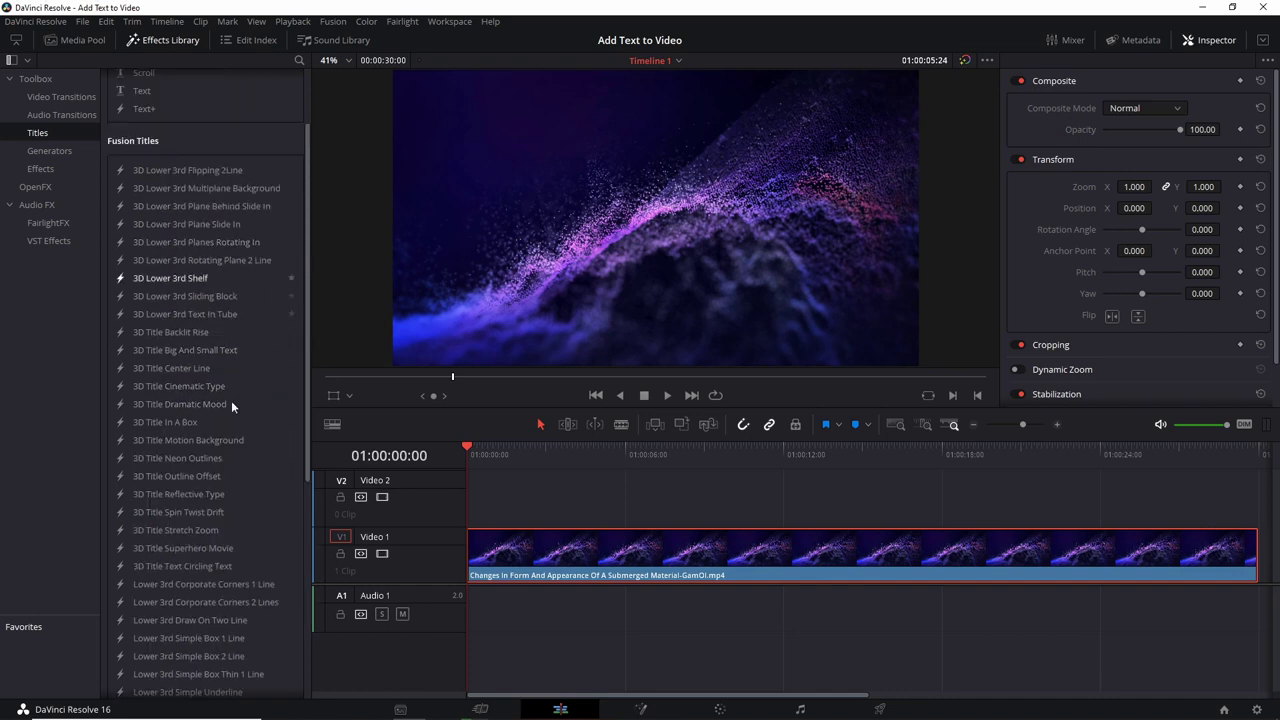
{"action": "scroll", "coordinate": [209, 570], "scroll_direction": "up", "scroll_amount": 2}
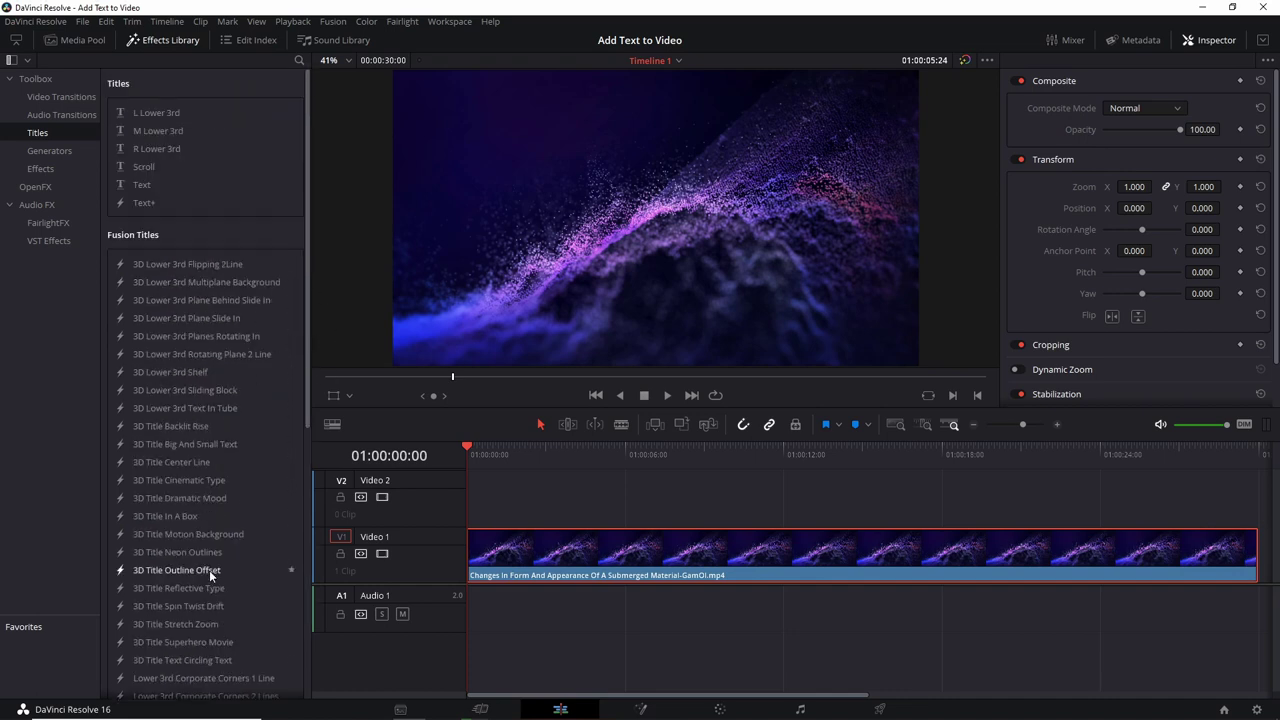
Step: Place a Text+ title on Video 2 starting at 01:00:06:00
{"action": "left_click", "coordinate": [156, 203]}
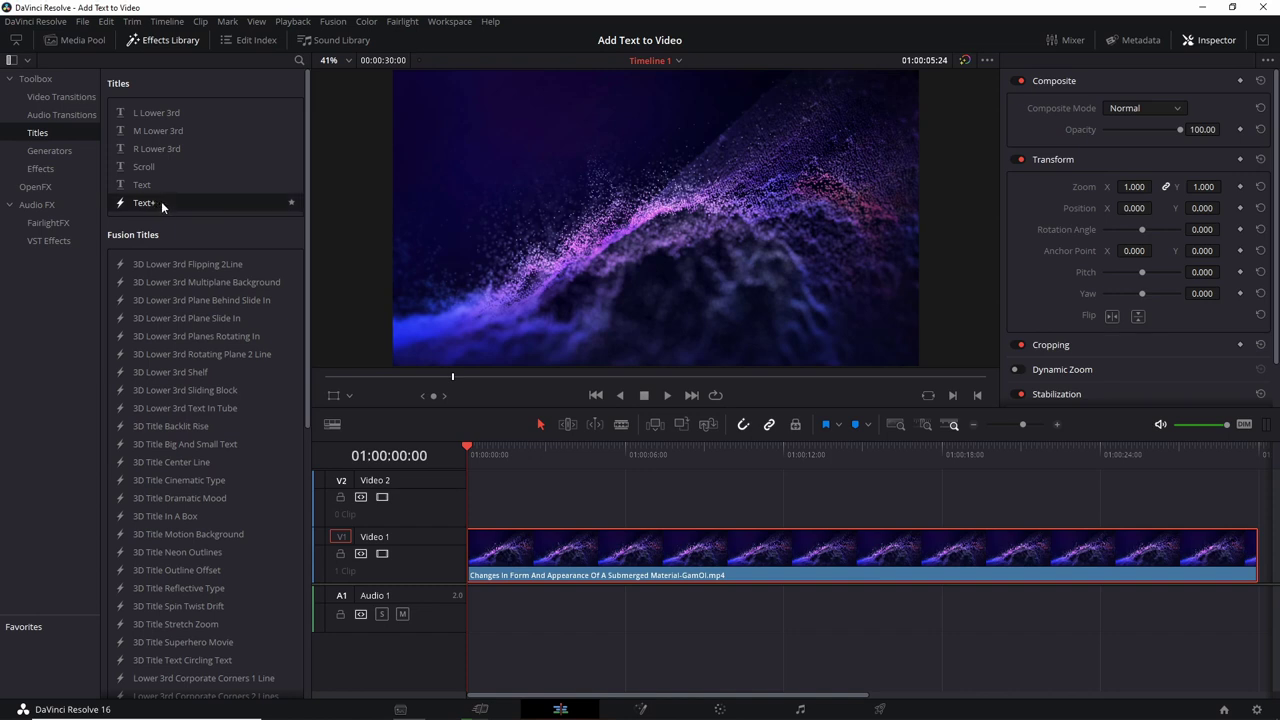
{"action": "mouse_move", "coordinate": [162, 201]}
{"action": "left_mouse_down"}
{"action": "mouse_move", "coordinate": [490, 508]}
{"action": "mouse_move", "coordinate": [788, 508]}
{"action": "left_mouse_up"}
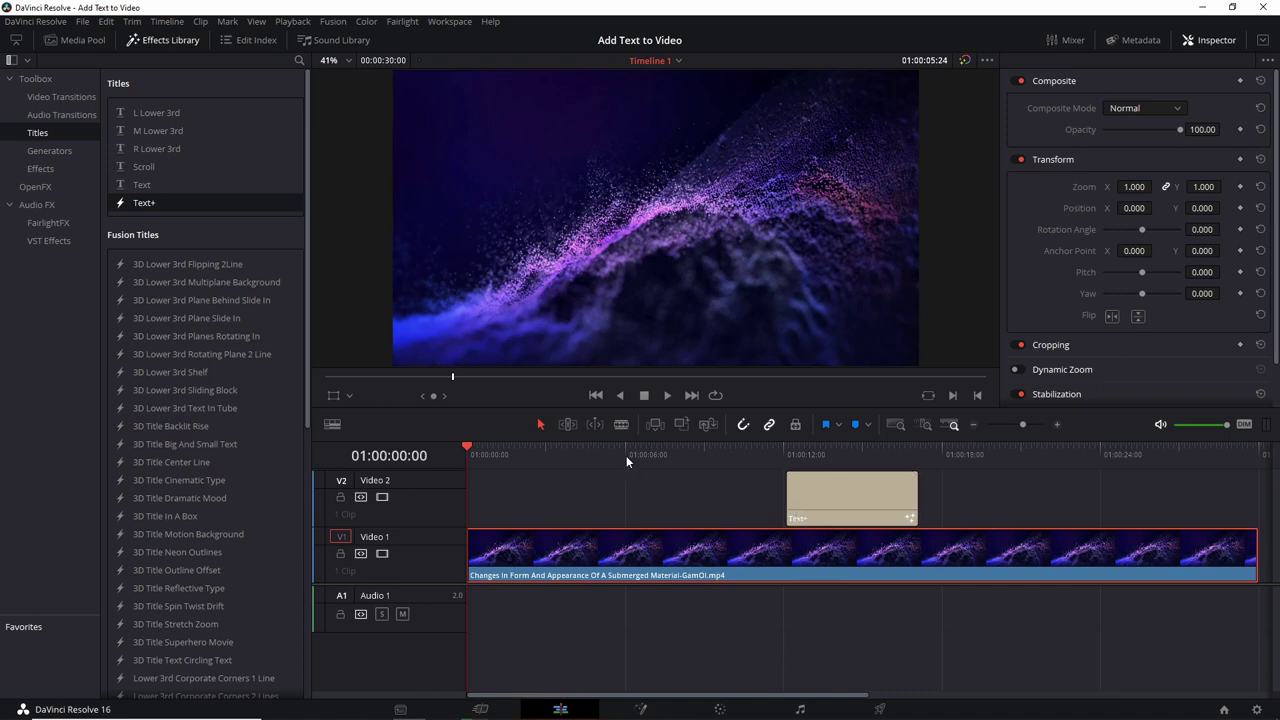
{"action": "left_click", "coordinate": [628, 455]}
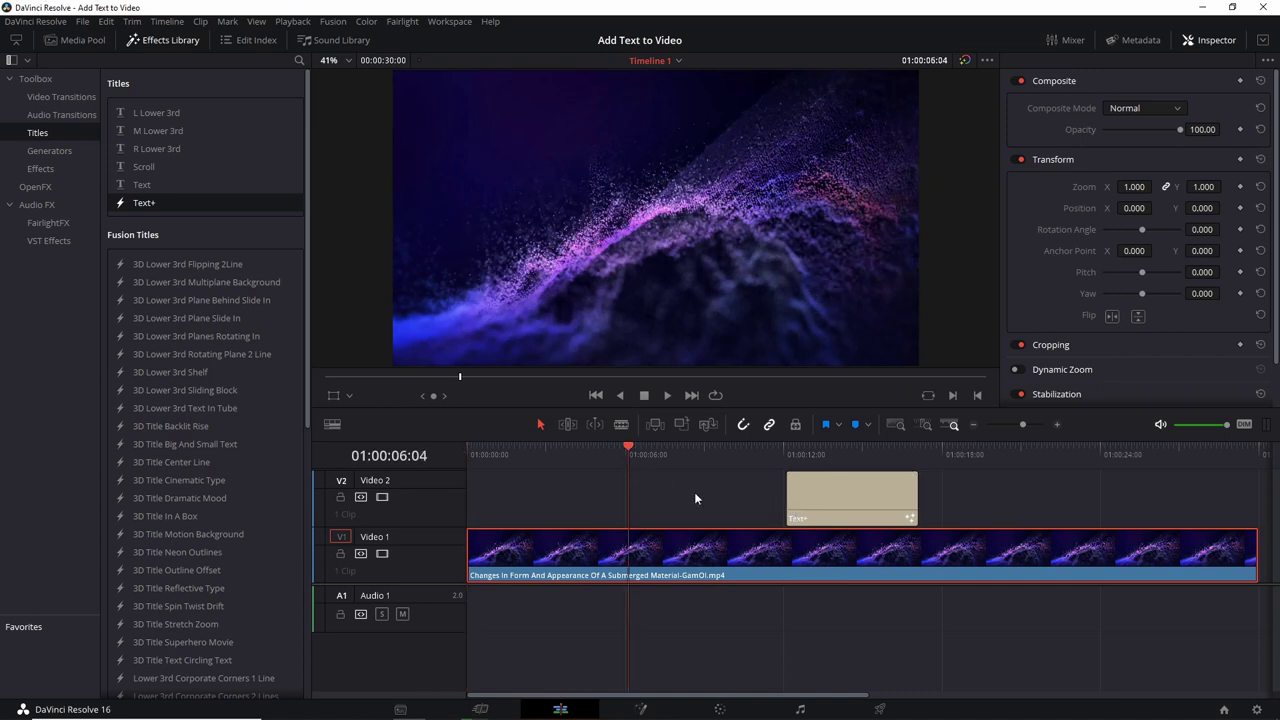
{"action": "left_click_drag", "start_coordinate": [634, 455], "coordinate": [626, 459]}
{"action": "key", "text": "Right"}
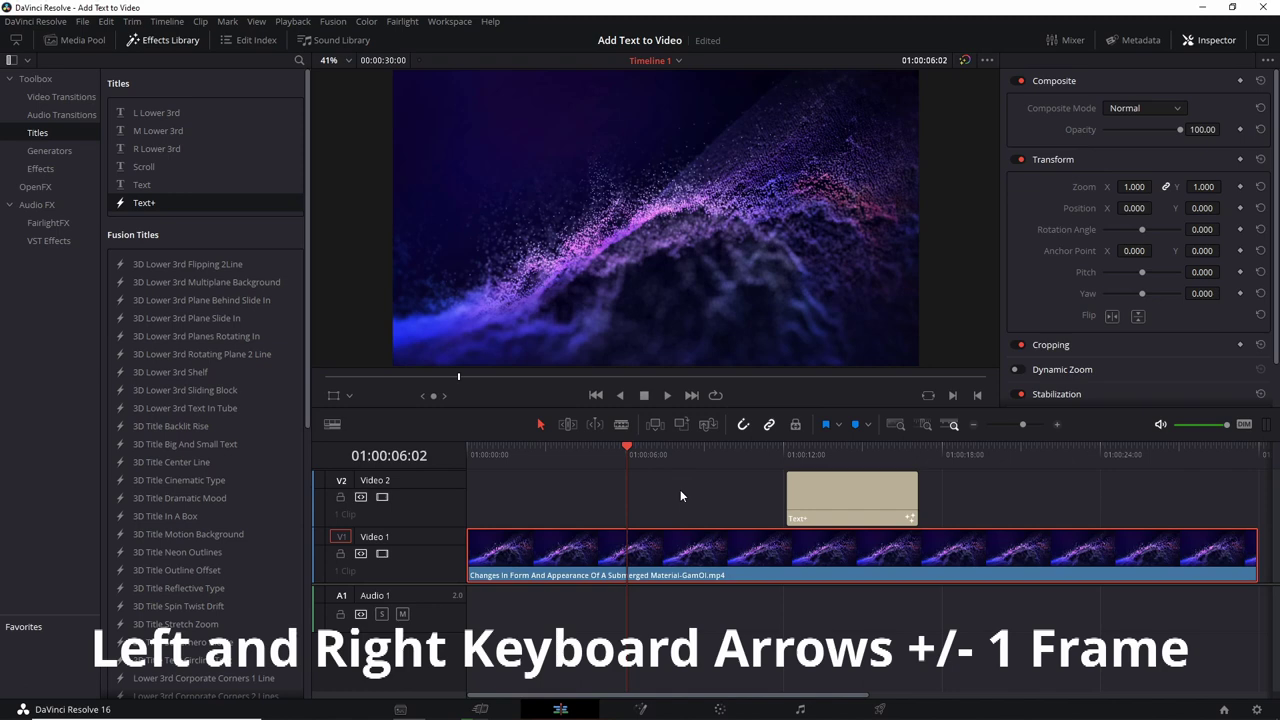
{"action": "key", "text": "Left"}
{"action": "key", "text": "Left"}
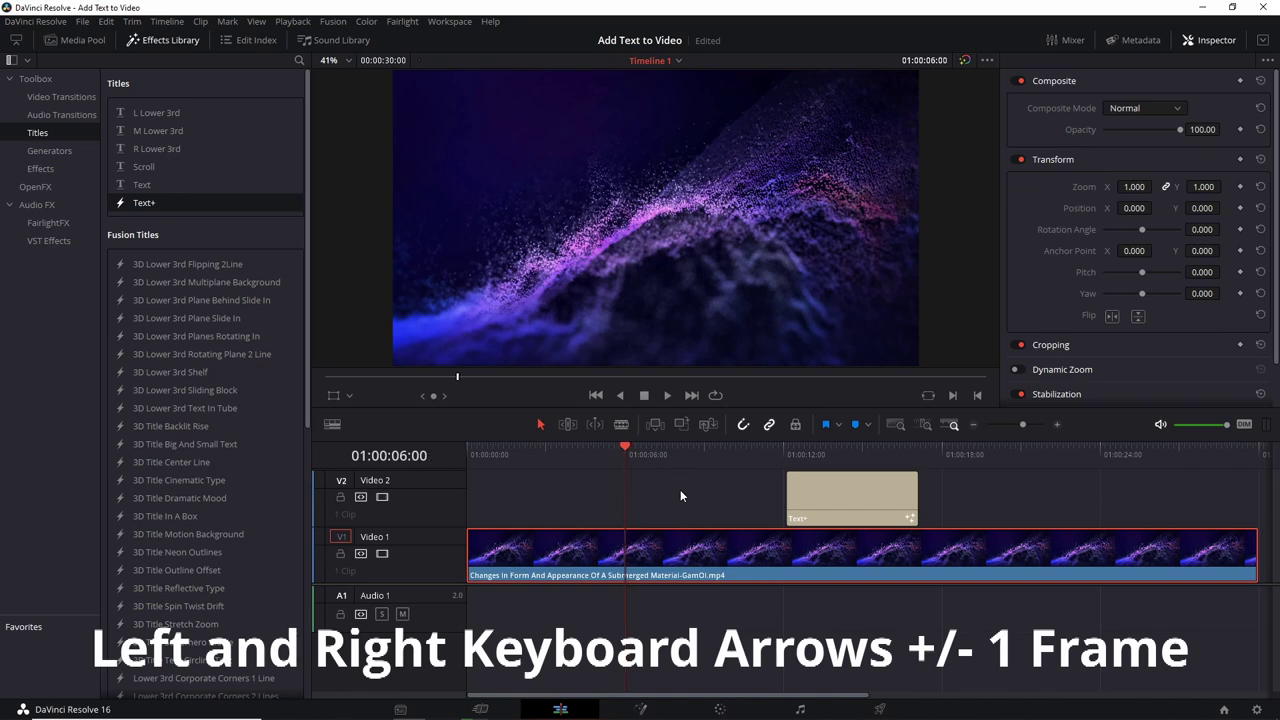
{"action": "left_click", "coordinate": [820, 491]}
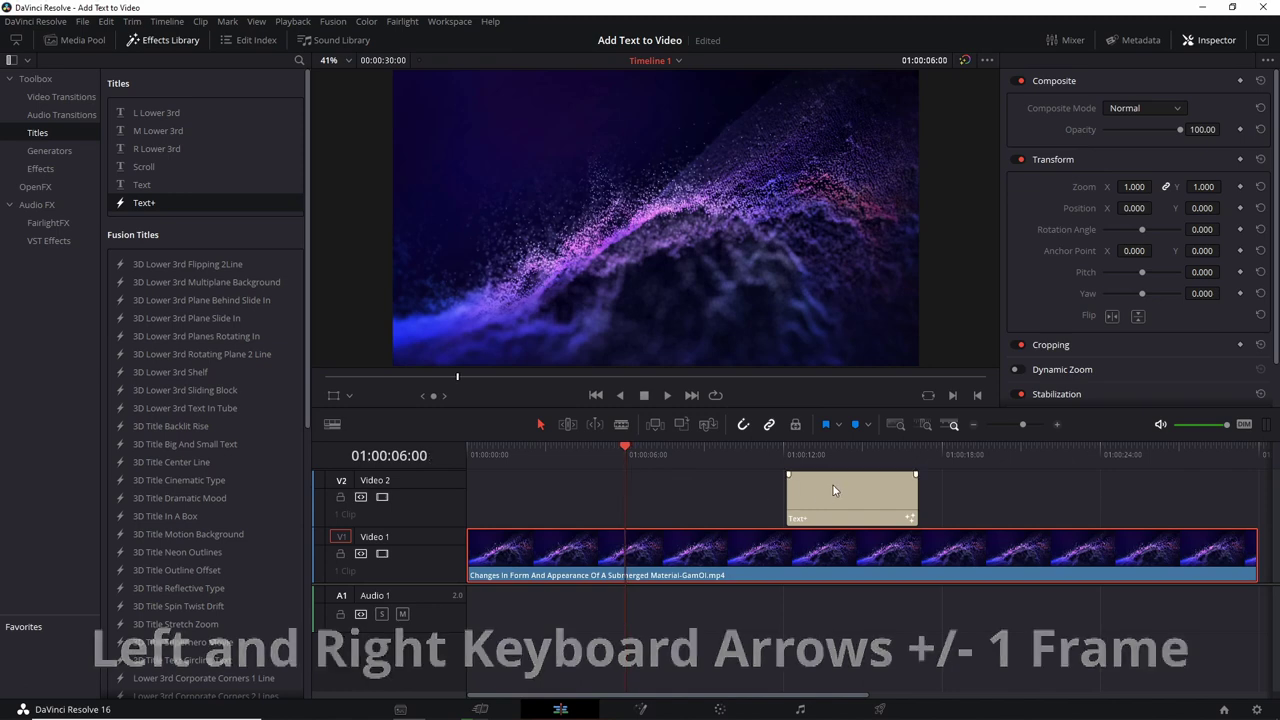
{"action": "left_click_drag", "start_coordinate": [841, 487], "coordinate": [688, 502]}
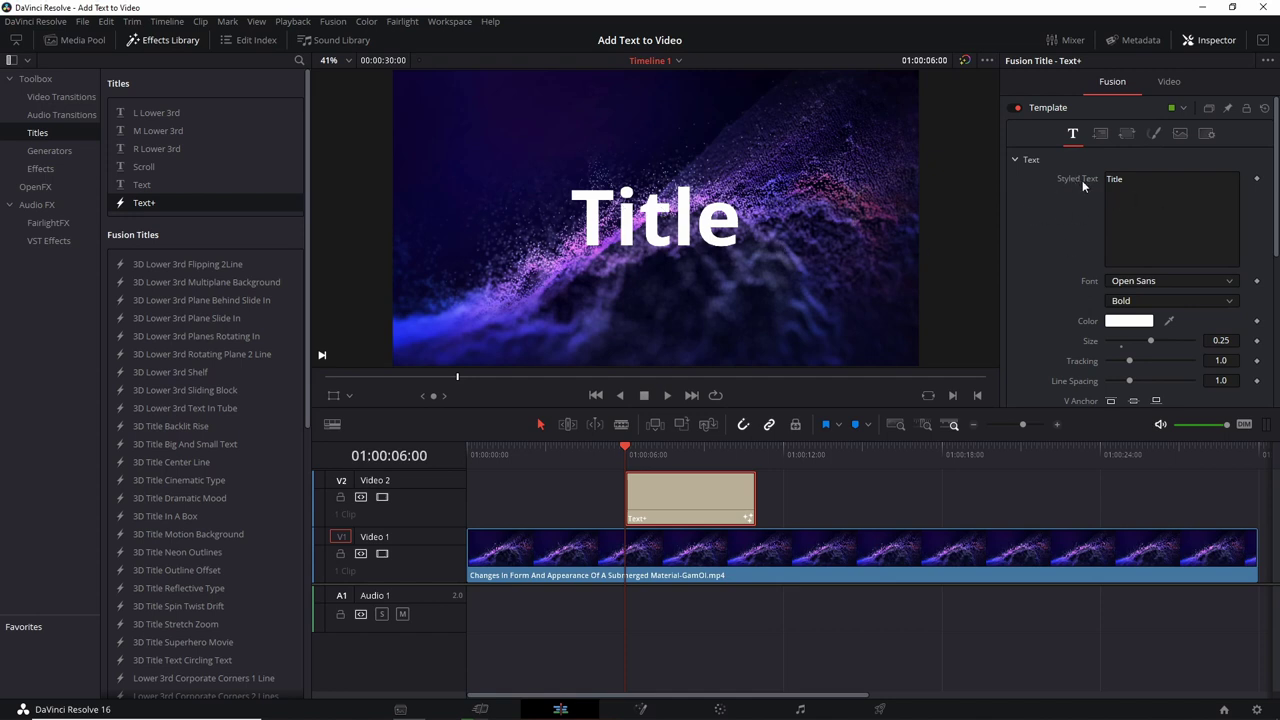
Step: Change the title text to 'Text Tutorial' and reduce its size to about 0.22
{"action": "left_click", "coordinate": [1115, 180]}
{"action": "key", "text": "BackSpace"}
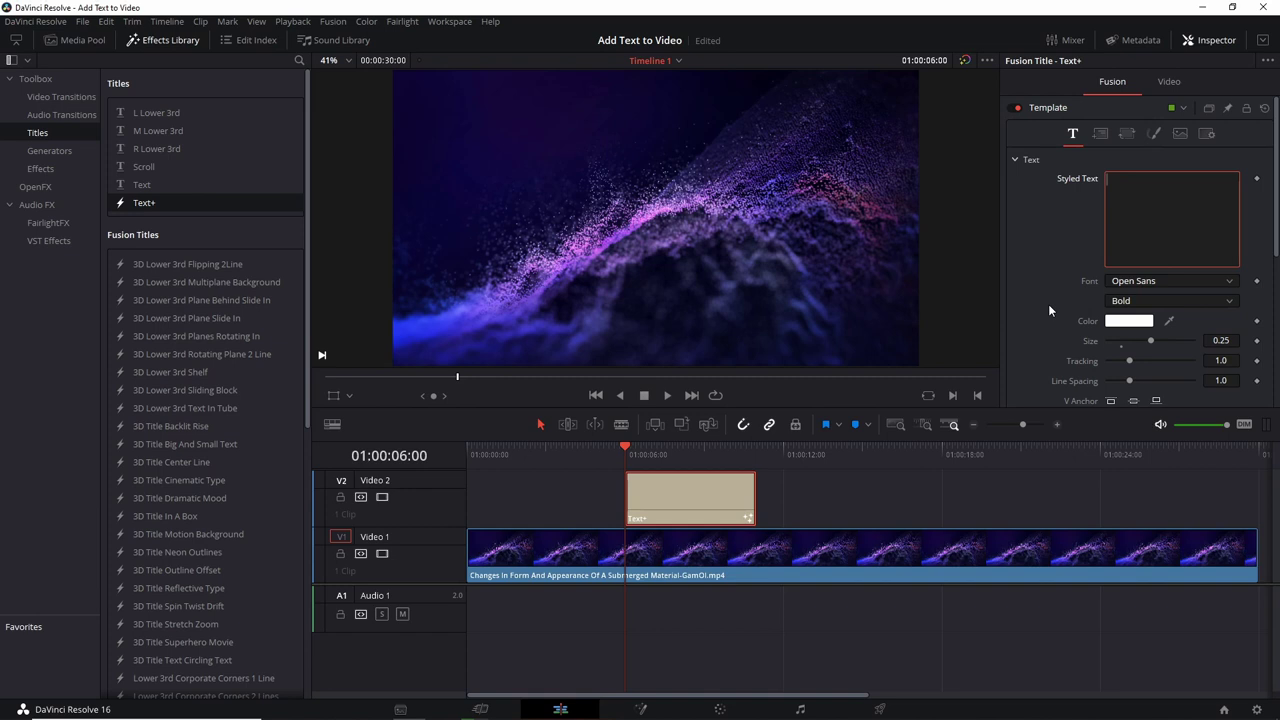
{"action": "type", "text": "Te"}
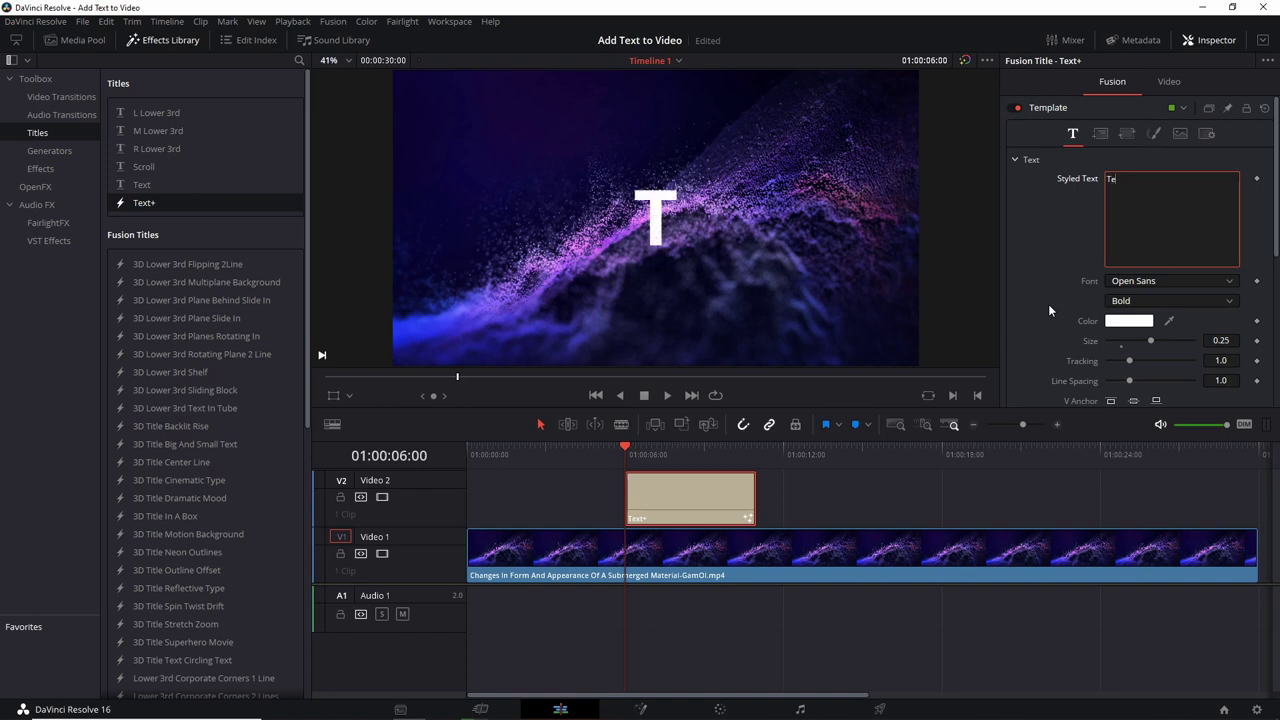
{"action": "type", "text": "xt Tutorials"}
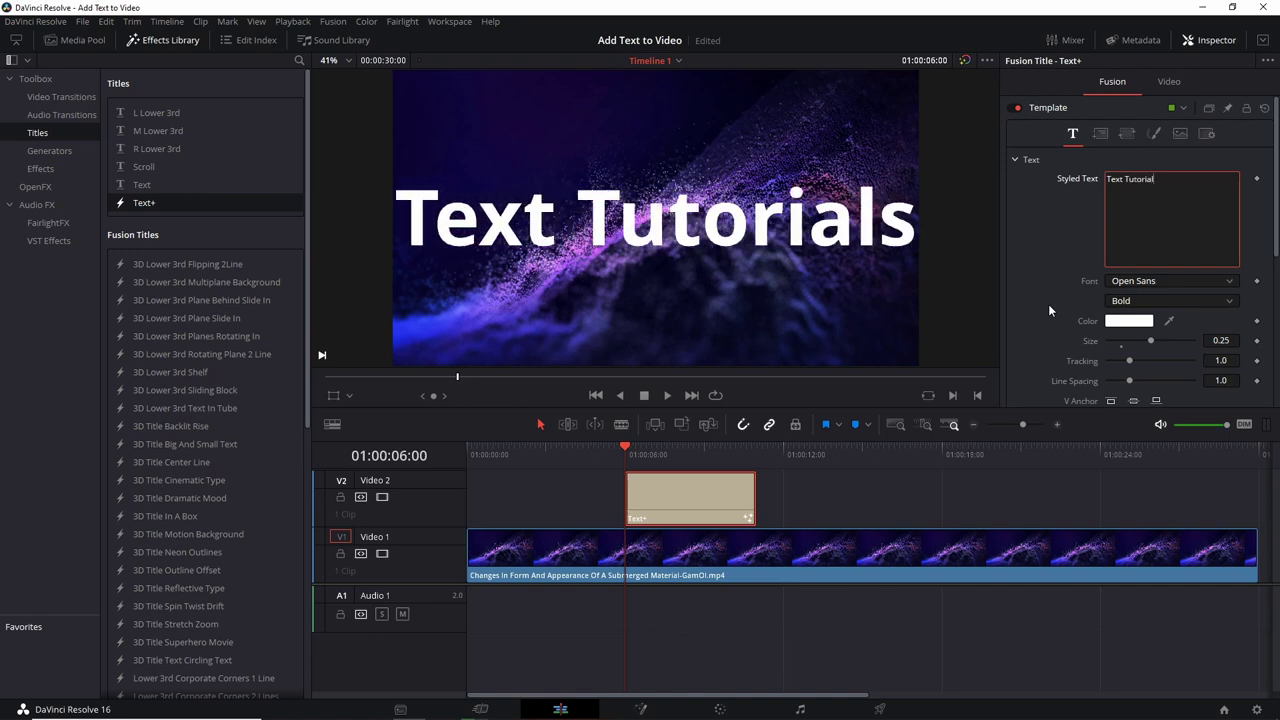
{"action": "key", "text": "BackSpace"}
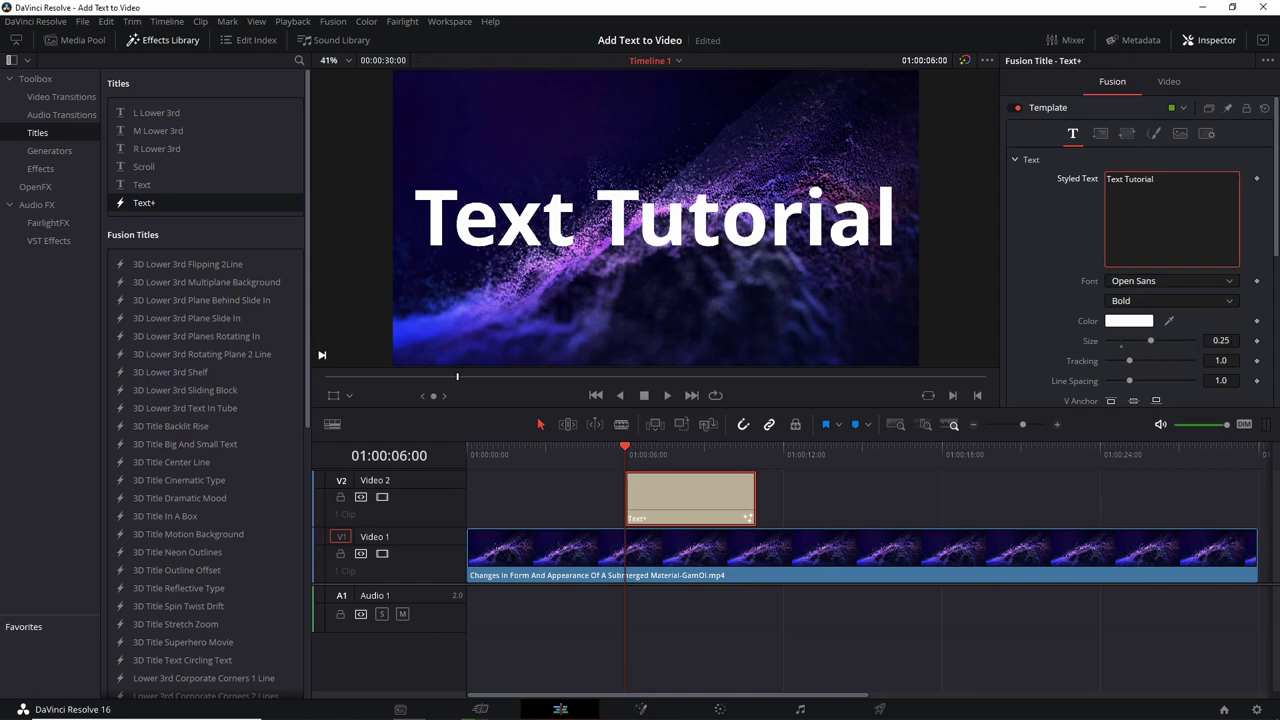
{"action": "left_click_drag", "start_coordinate": [1150, 341], "coordinate": [1146, 341]}
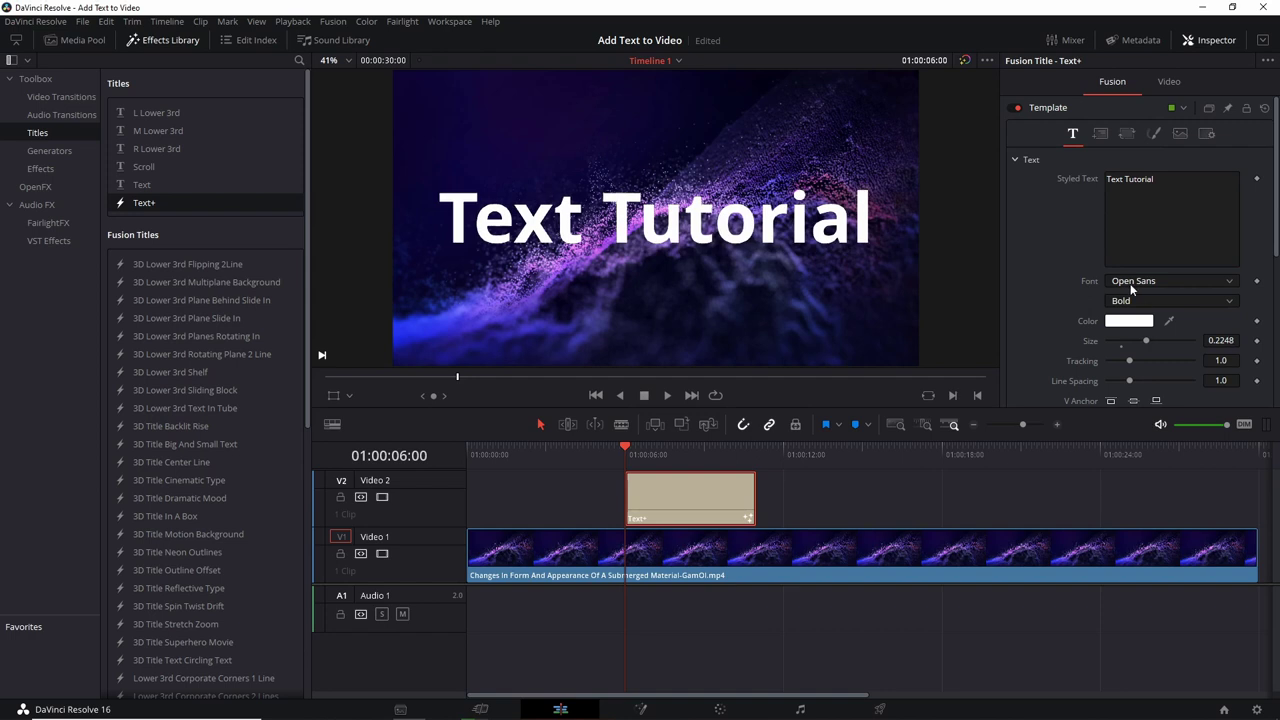
Step: Pick Bebas Neue from the Inspector's font list for the title
{"action": "left_click", "coordinate": [1152, 280]}
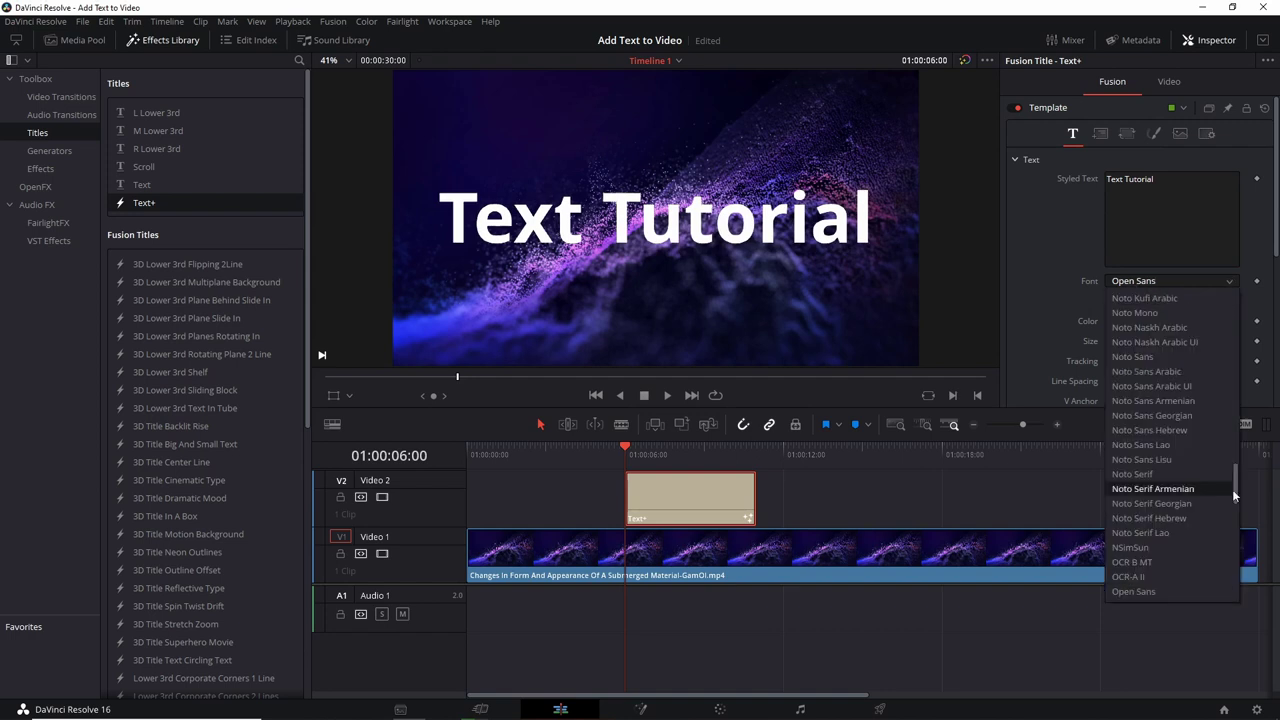
{"action": "left_click_drag", "start_coordinate": [1234, 478], "coordinate": [1230, 316]}
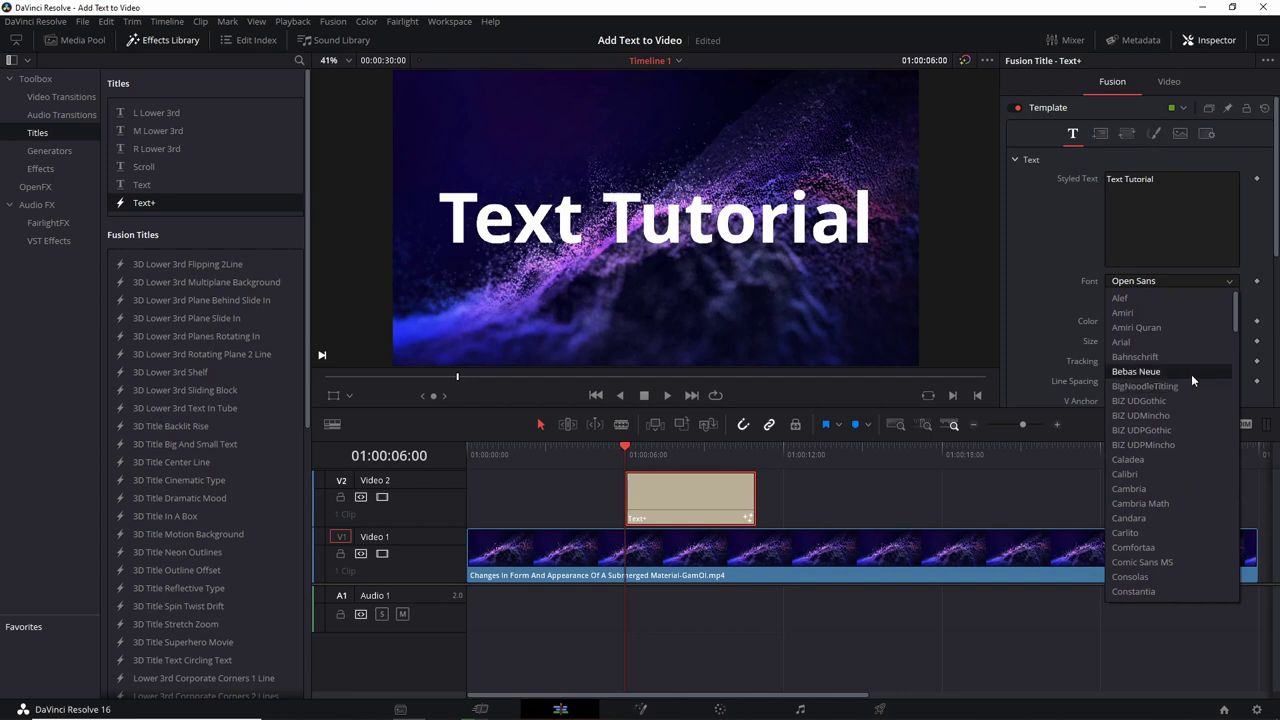
{"action": "left_click", "coordinate": [1191, 374]}
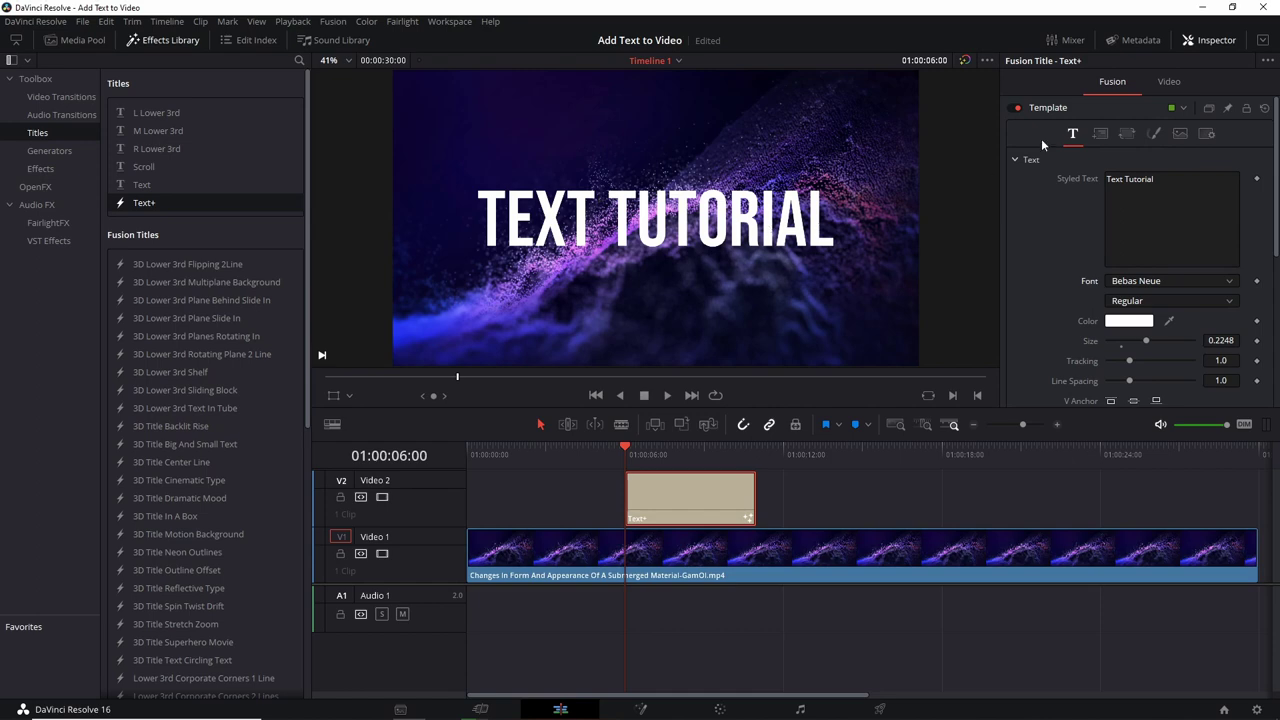
{"action": "left_click", "coordinate": [1101, 133]}
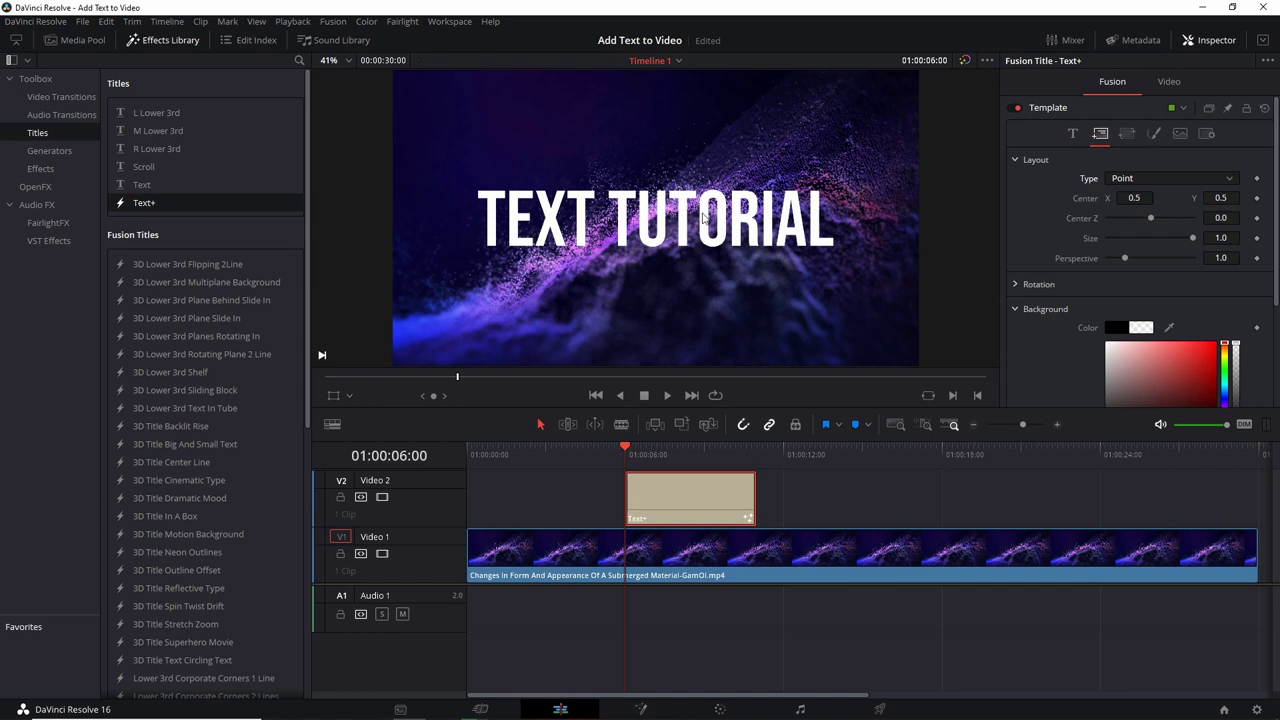
{"action": "left_click", "coordinate": [1072, 133]}
{"action": "scroll", "coordinate": [1071, 190], "scroll_direction": "down", "scroll_amount": 5}
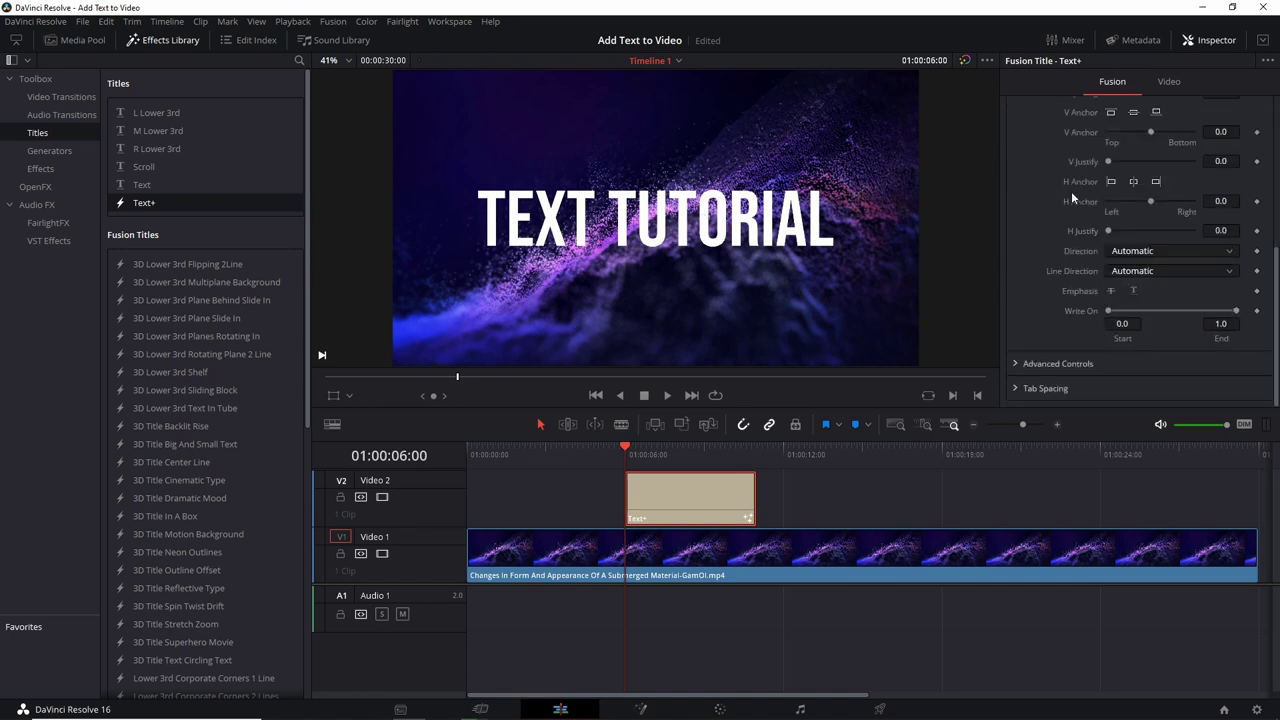
{"action": "scroll", "coordinate": [1072, 196], "scroll_direction": "up", "scroll_amount": 2}
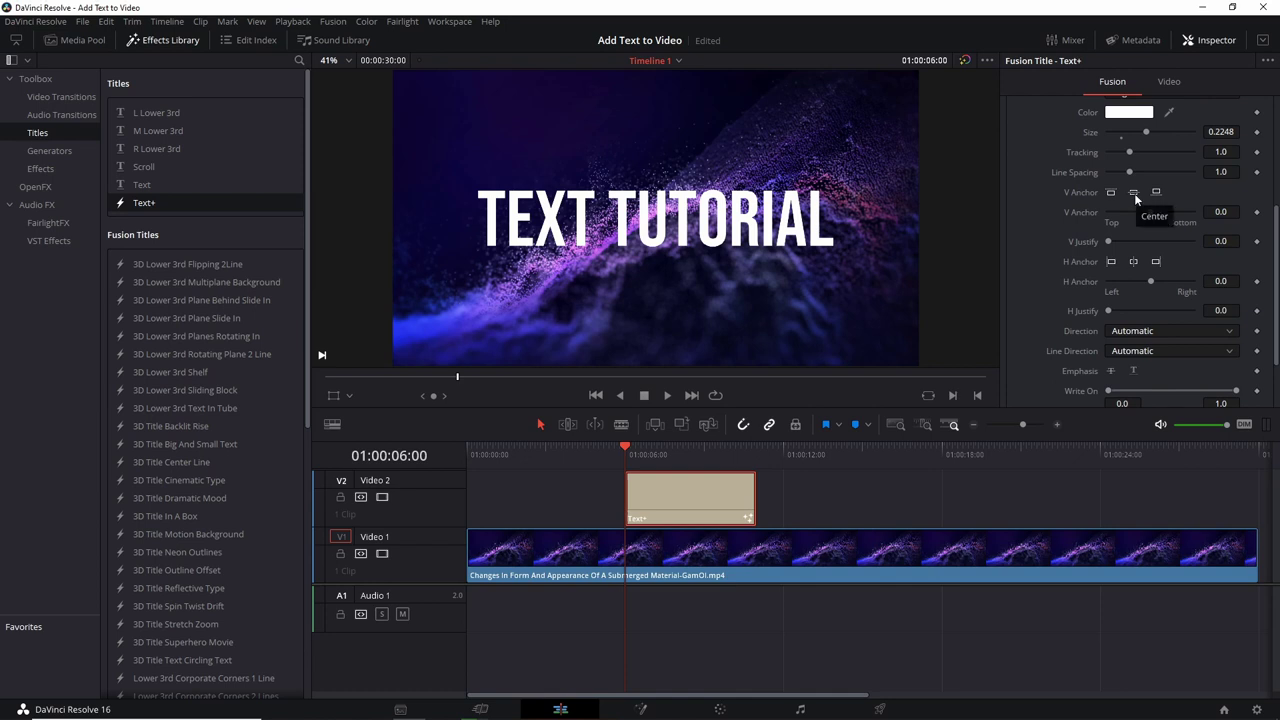
{"action": "left_click", "coordinate": [1110, 262]}
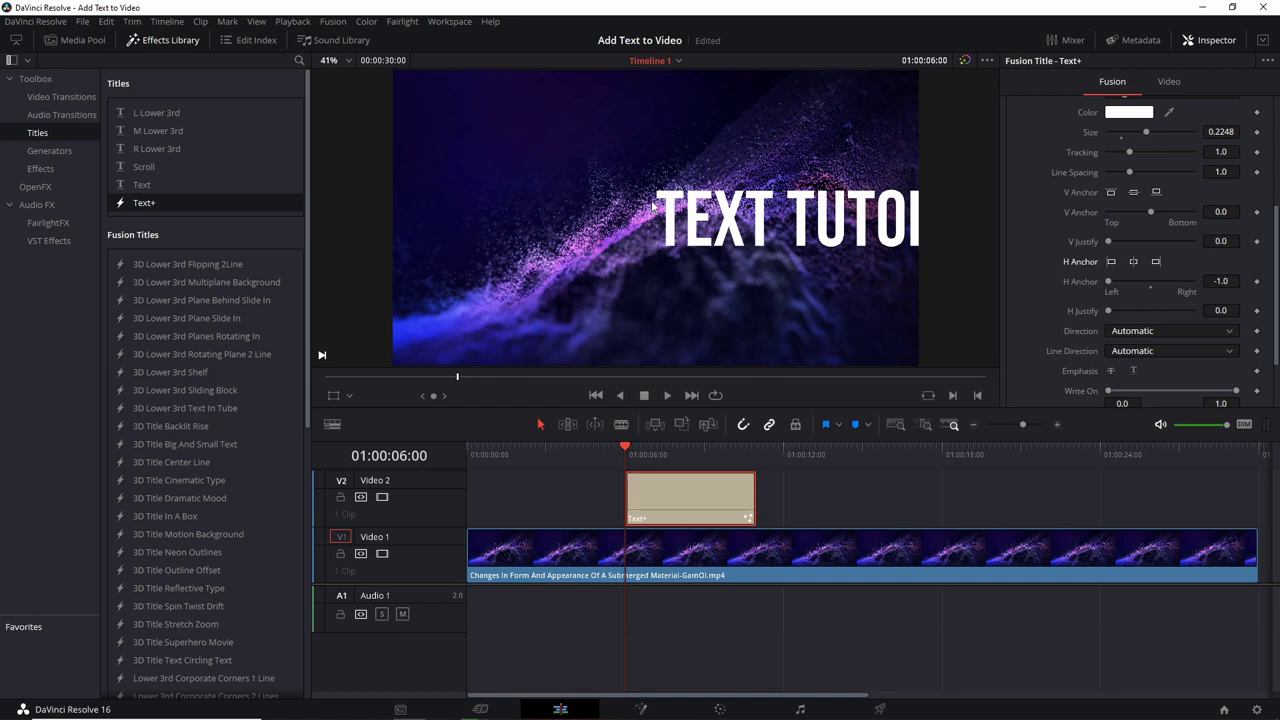
{"action": "left_click", "coordinate": [1133, 262]}
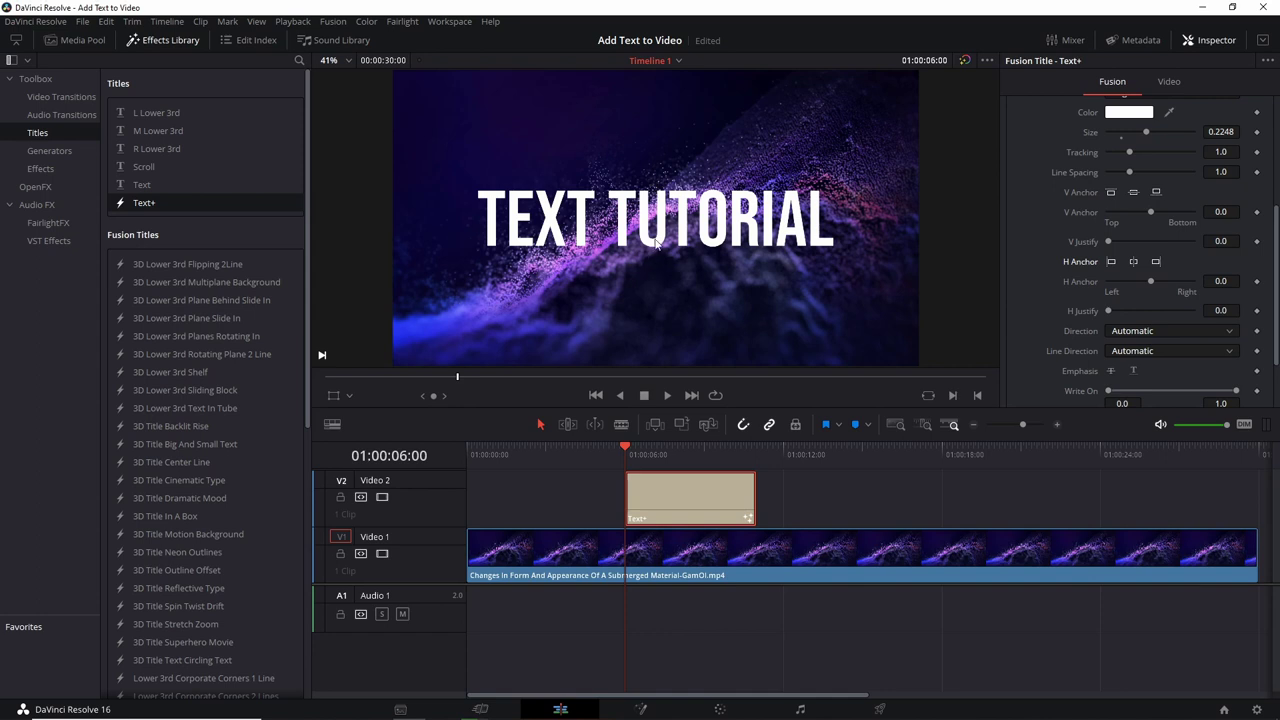
{"action": "left_click", "coordinate": [1155, 261]}
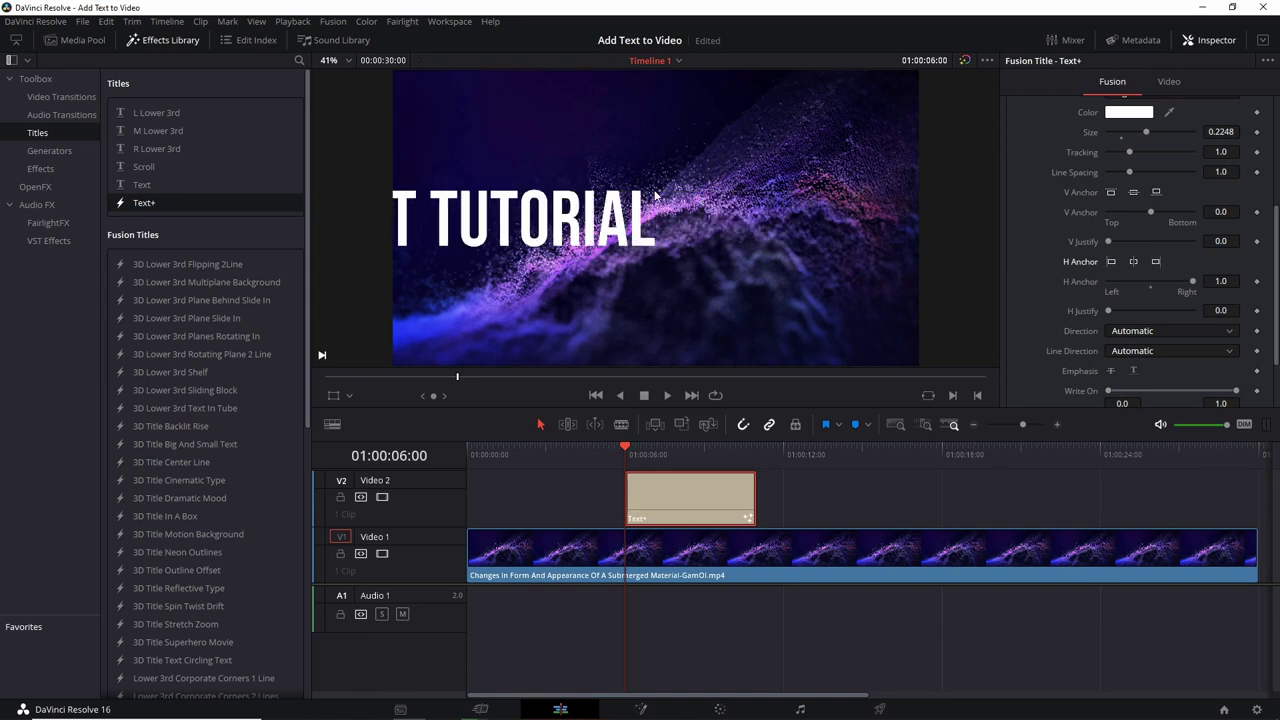
{"action": "left_click", "coordinate": [1133, 262]}
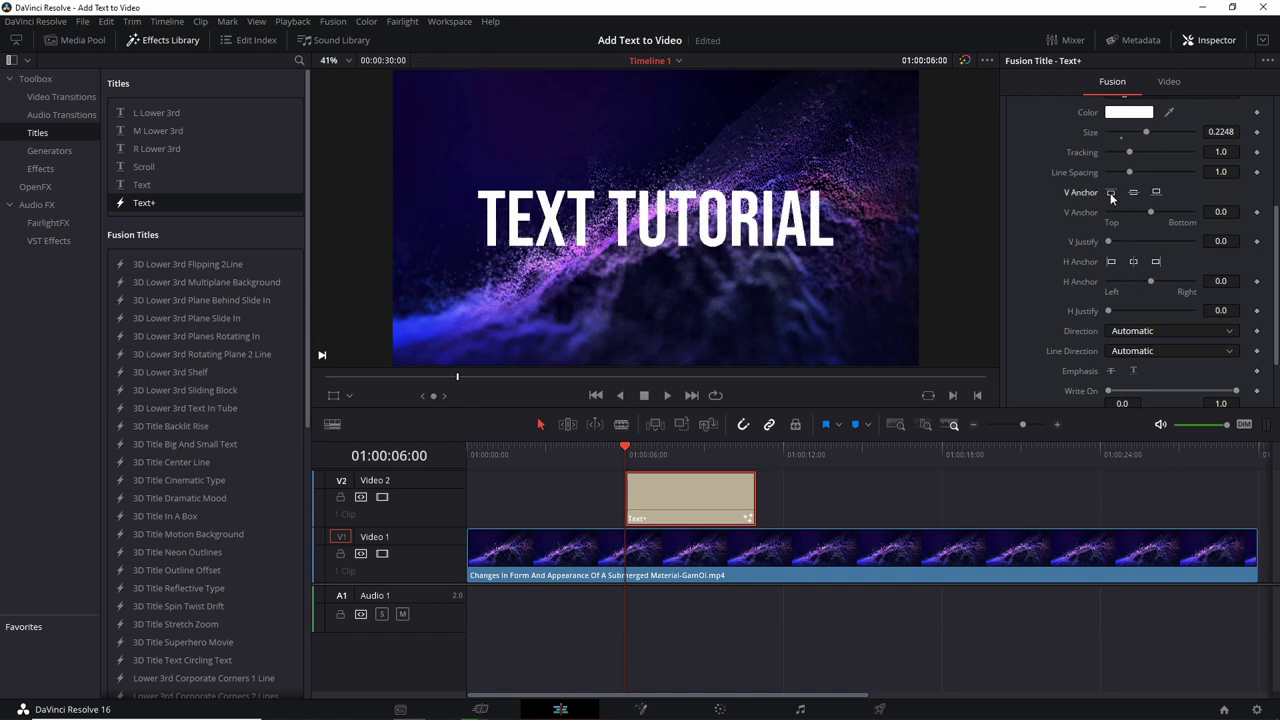
{"action": "left_click", "coordinate": [1110, 193]}
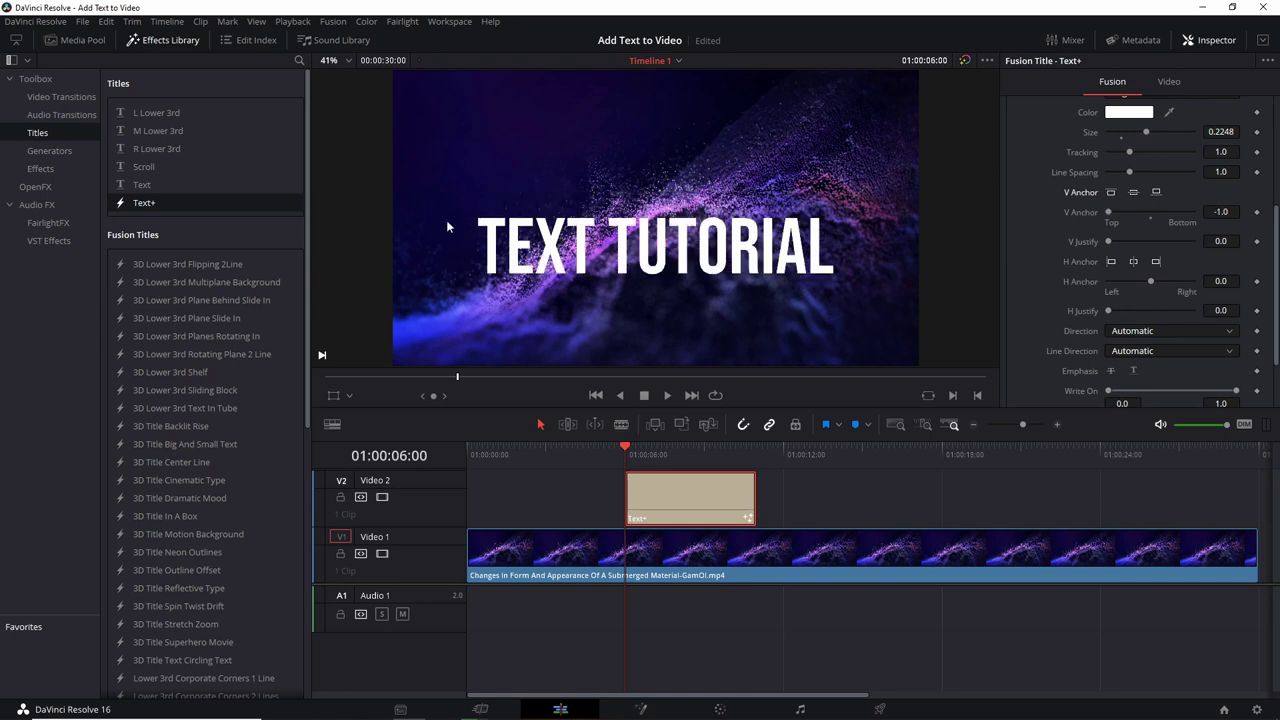
{"action": "left_click", "coordinate": [1156, 193]}
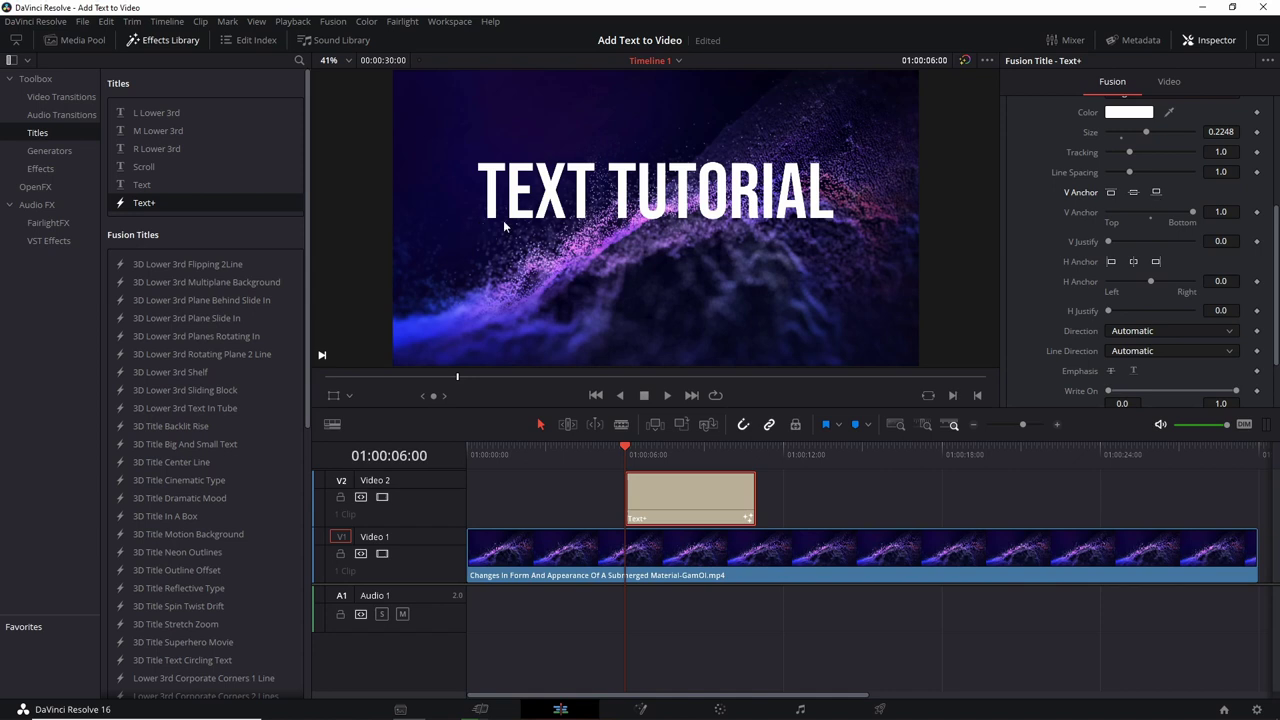
{"action": "left_click", "coordinate": [1133, 192]}
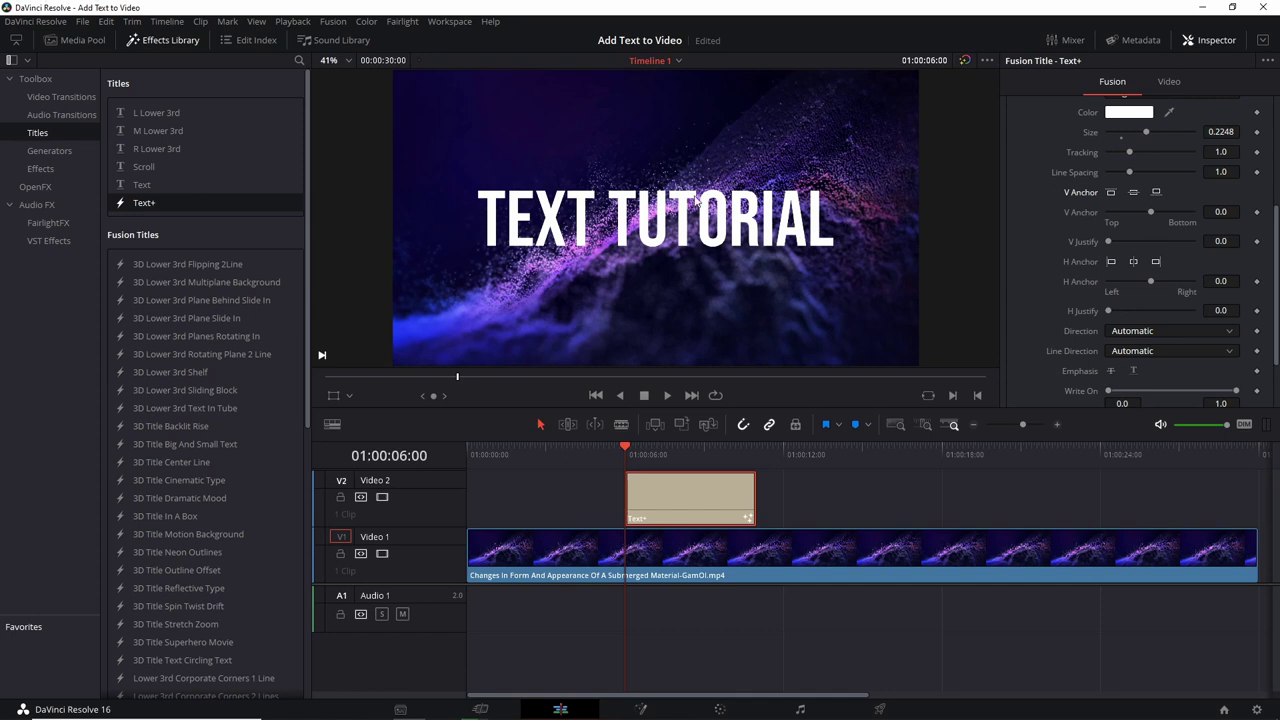
{"action": "scroll", "coordinate": [1100, 200], "scroll_direction": "up", "scroll_amount": 5}
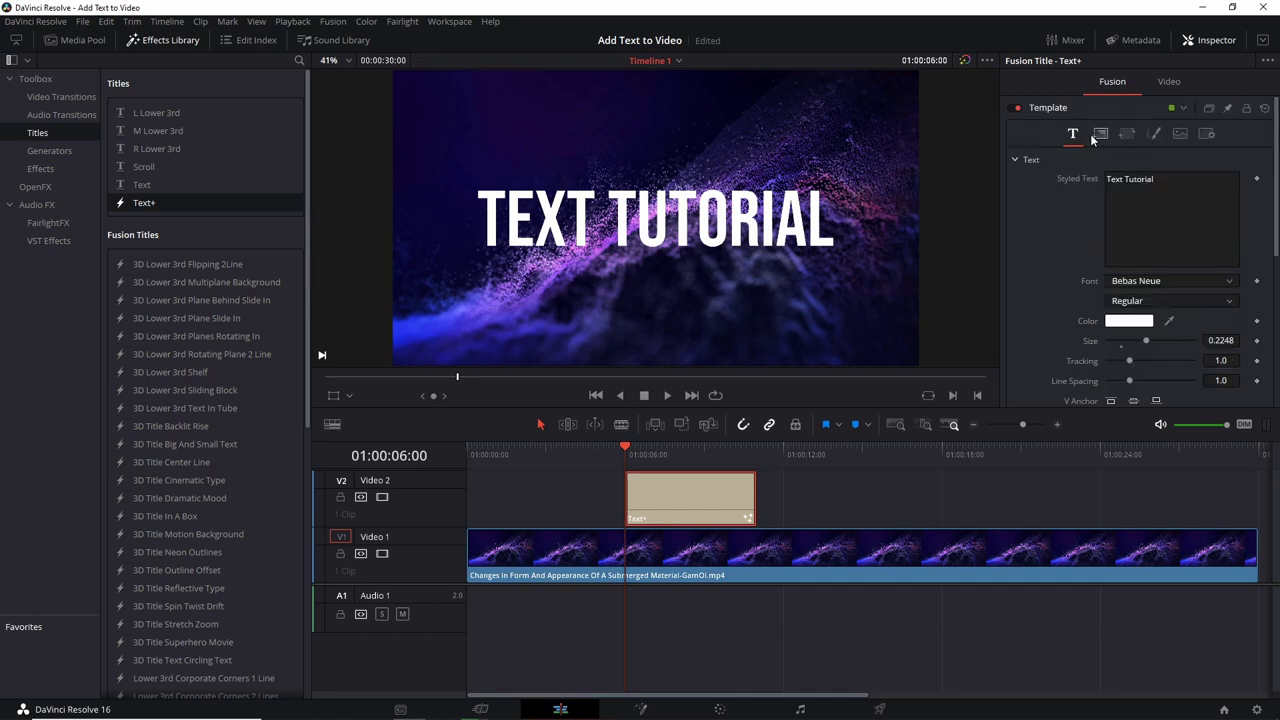
Step: Adjust the title's Layout centre, restore Center Y to 0.5, and move the playhead to 01:00:12:15
{"action": "left_click", "coordinate": [1099, 136]}
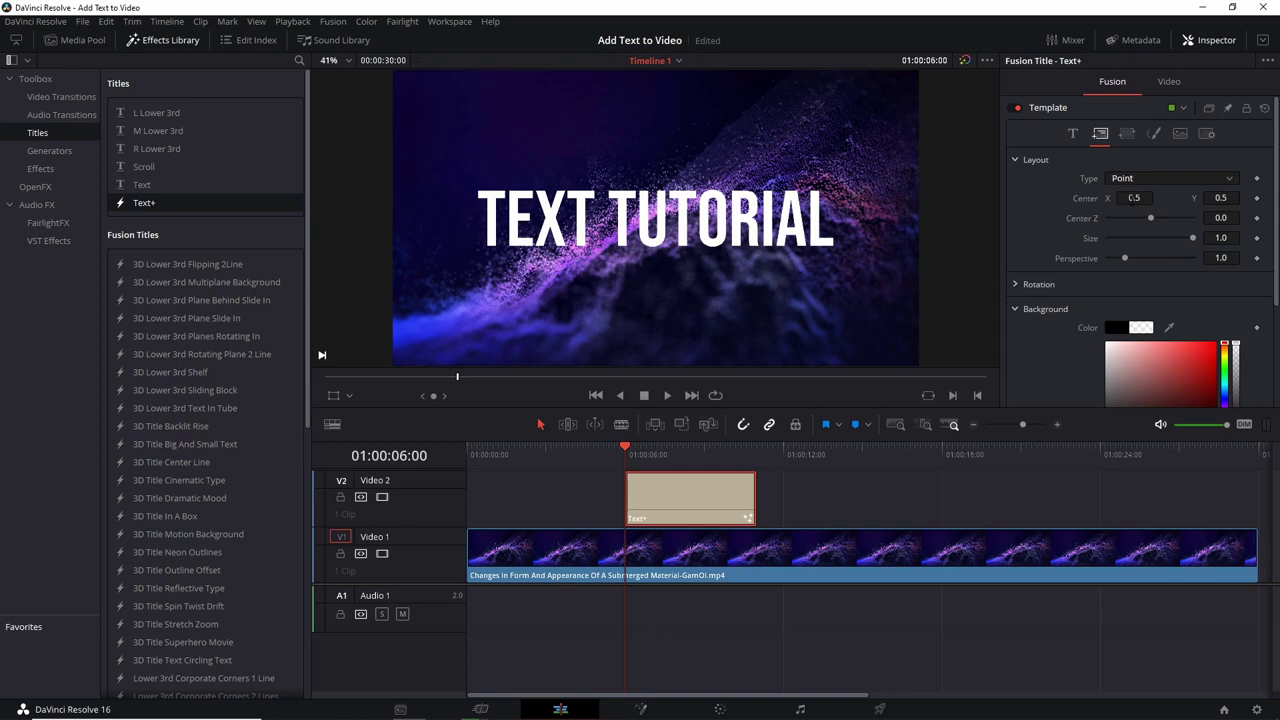
{"action": "left_click_drag", "start_coordinate": [1095, 193], "coordinate": [1255, 197]}
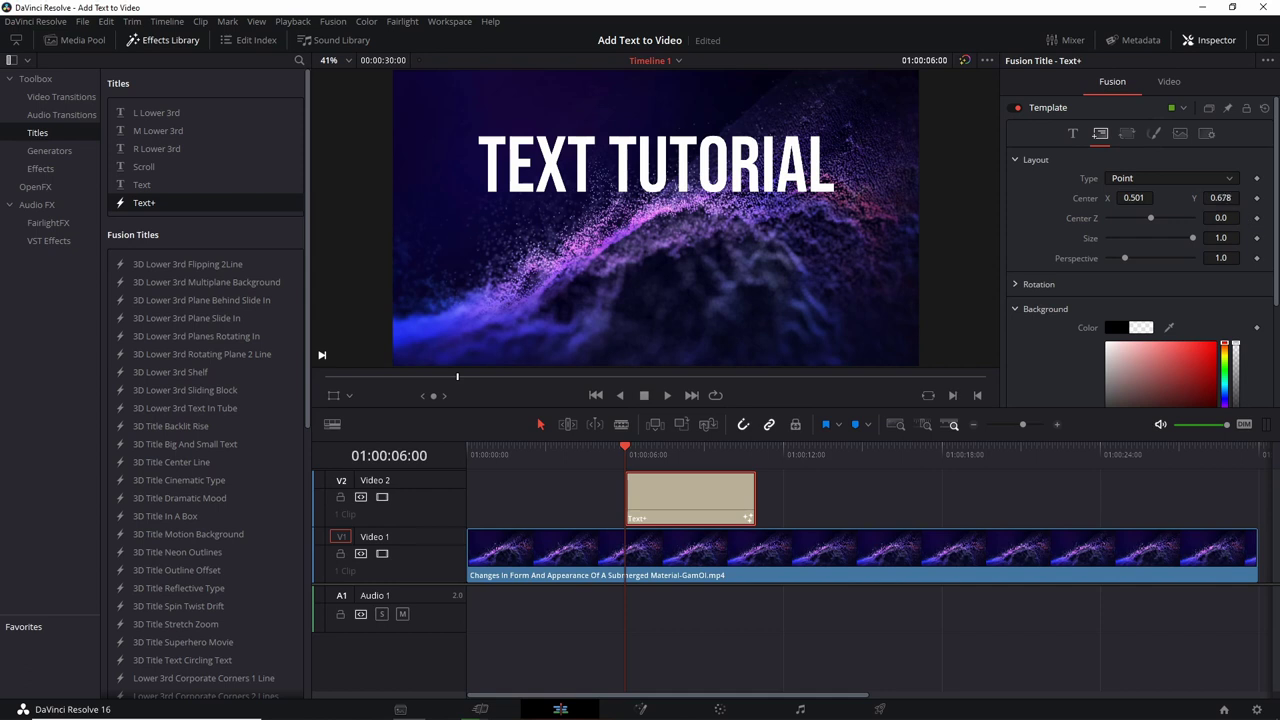
{"action": "left_click_drag", "start_coordinate": [1220, 197], "coordinate": [1190, 197]}
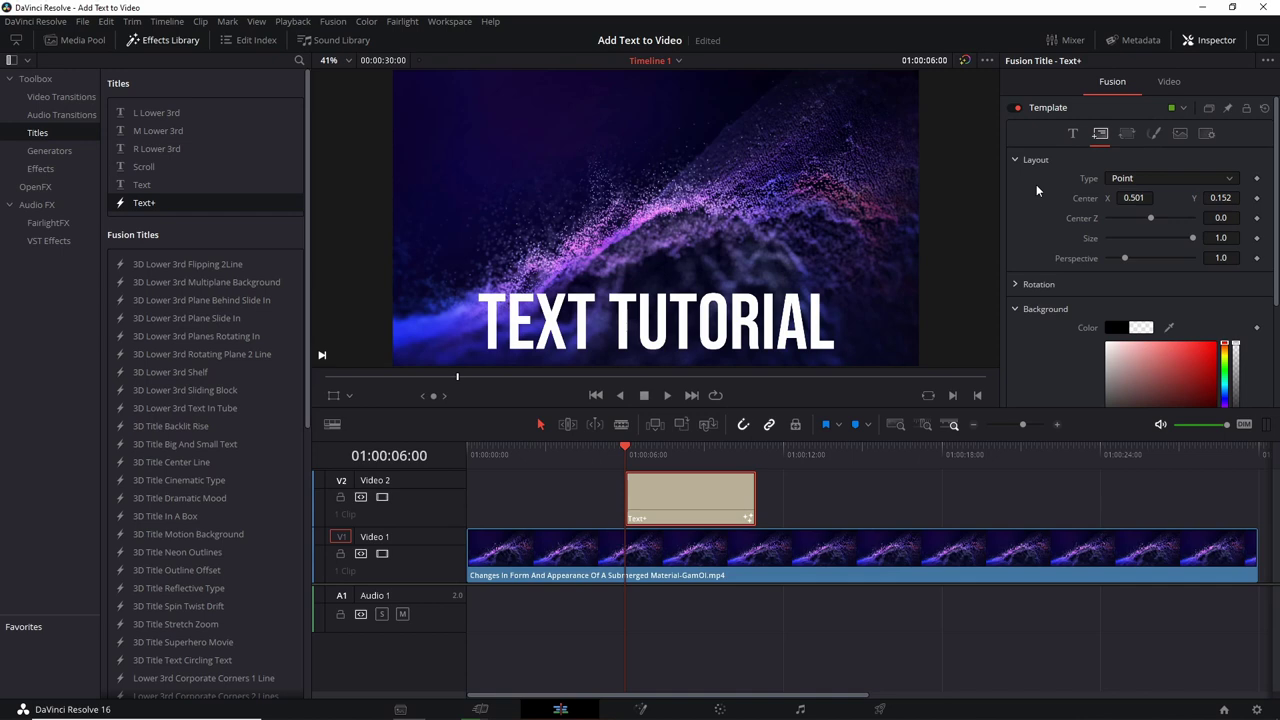
{"action": "left_click", "coordinate": [1220, 197]}
{"action": "type", "text": "0.5"}
{"action": "key", "text": "Tab"}
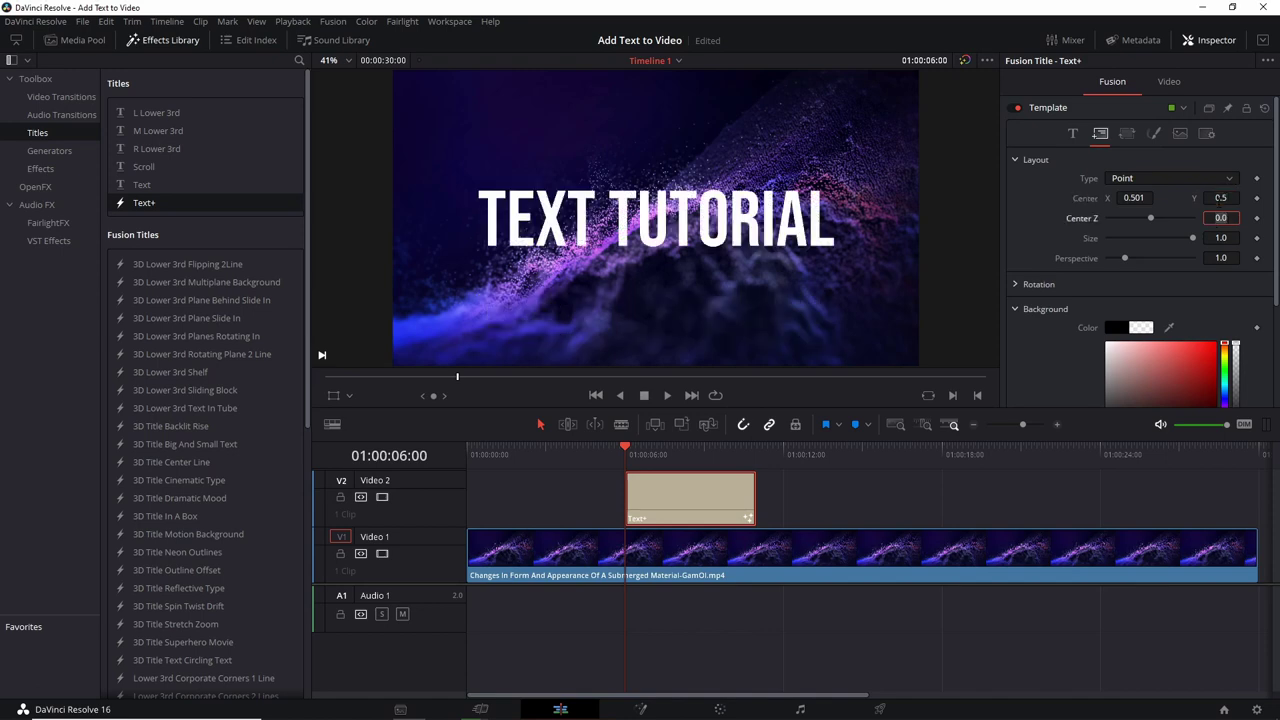
{"action": "left_click", "coordinate": [765, 470]}
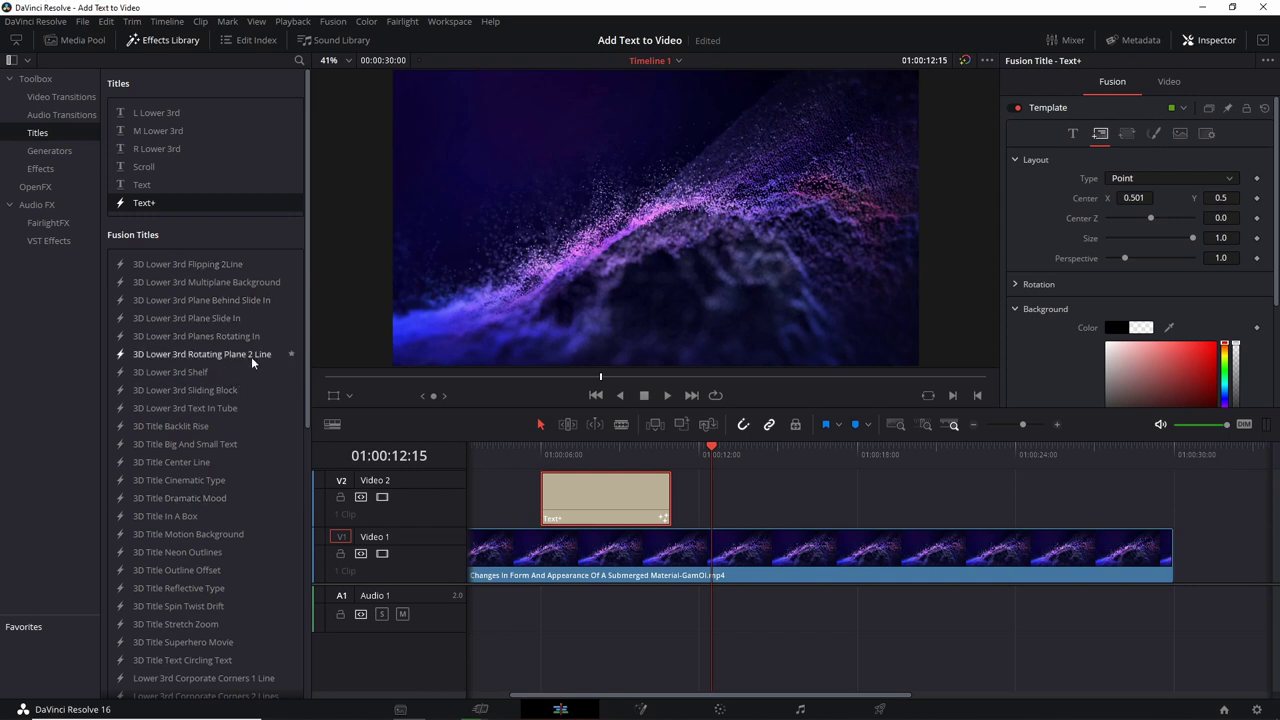
Step: Drop Title Slide From Center Line onto Video 2 at 01:00:12:15
{"action": "scroll", "coordinate": [186, 533], "scroll_direction": "down", "scroll_amount": 2}
{"action": "scroll", "coordinate": [186, 540], "scroll_direction": "down", "scroll_amount": 8}
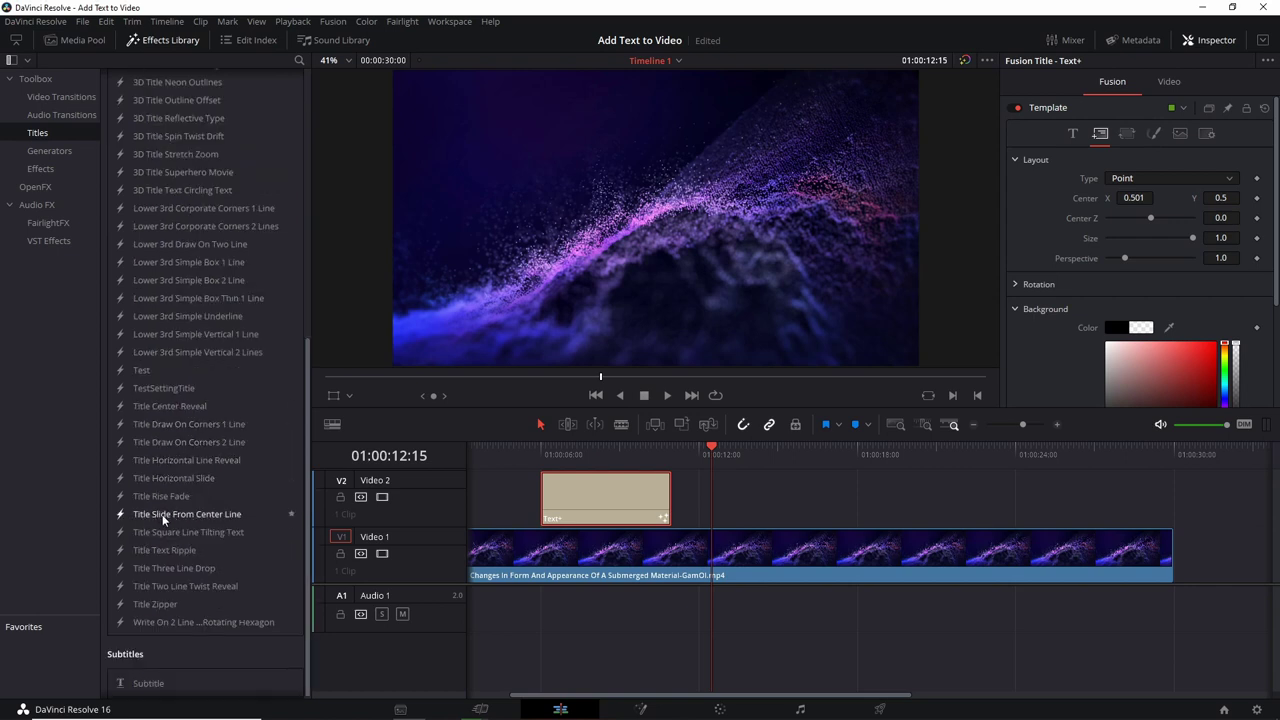
{"action": "left_click_drag", "start_coordinate": [162, 514], "coordinate": [715, 501]}
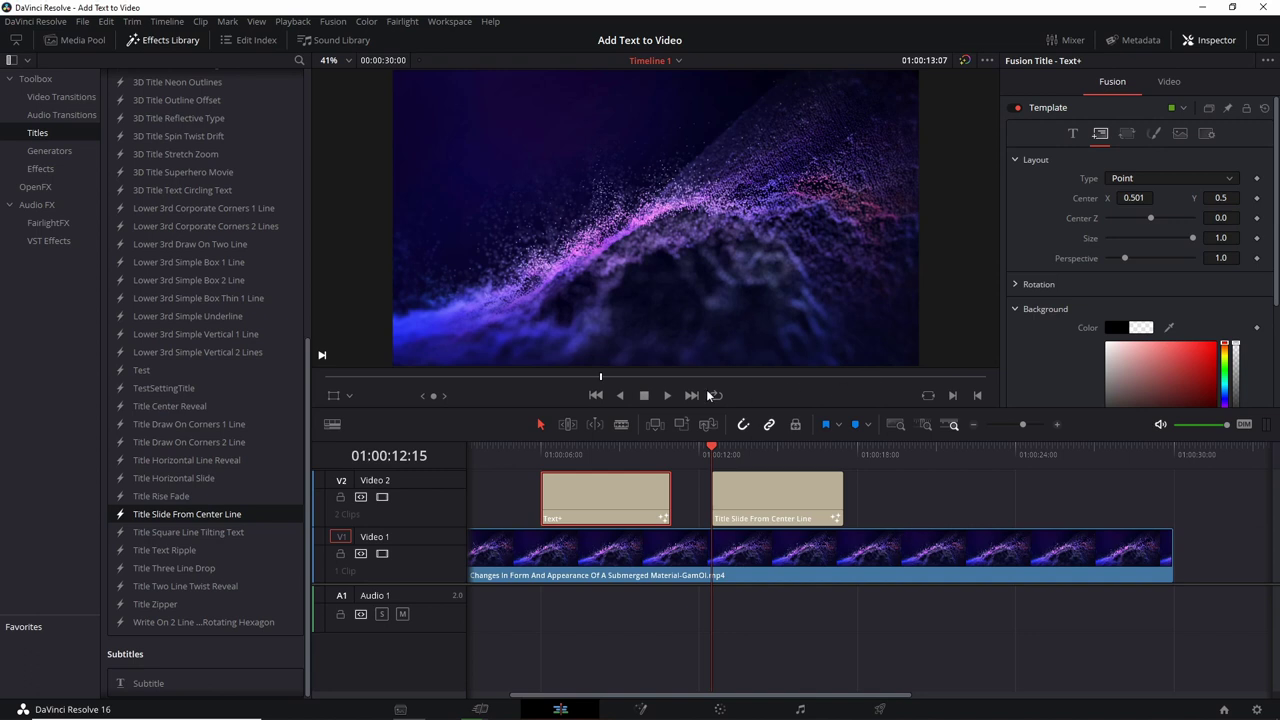
Step: Hide the Effects Library and enlarge the viewer and video tracks
{"action": "left_click", "coordinate": [160, 41]}
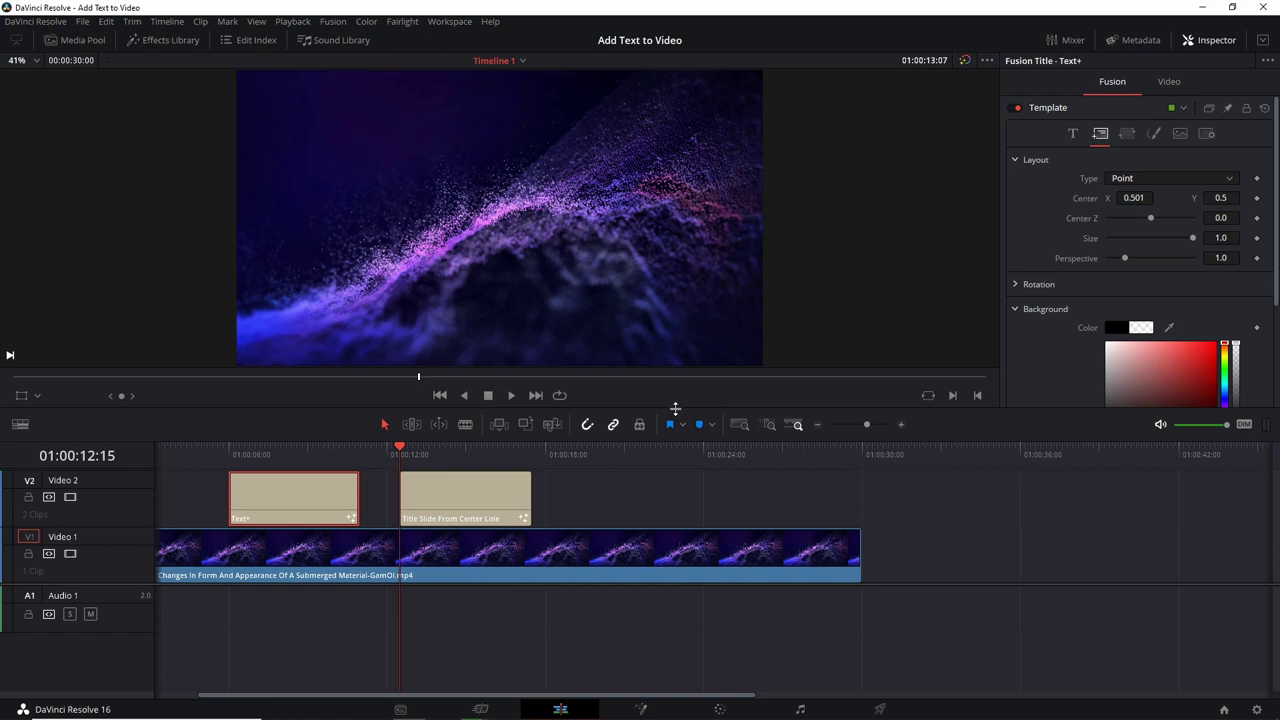
{"action": "left_click_drag", "start_coordinate": [675, 408], "coordinate": [677, 499]}
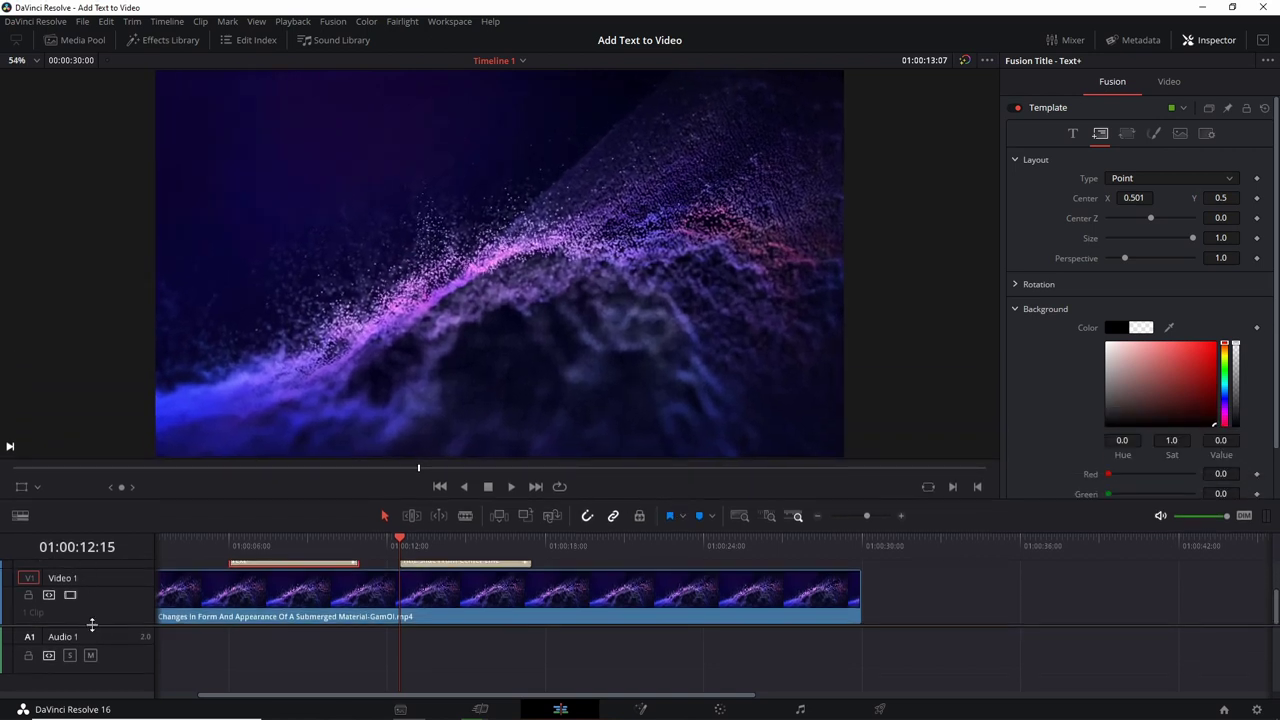
{"action": "left_click_drag", "start_coordinate": [92, 626], "coordinate": [92, 681]}
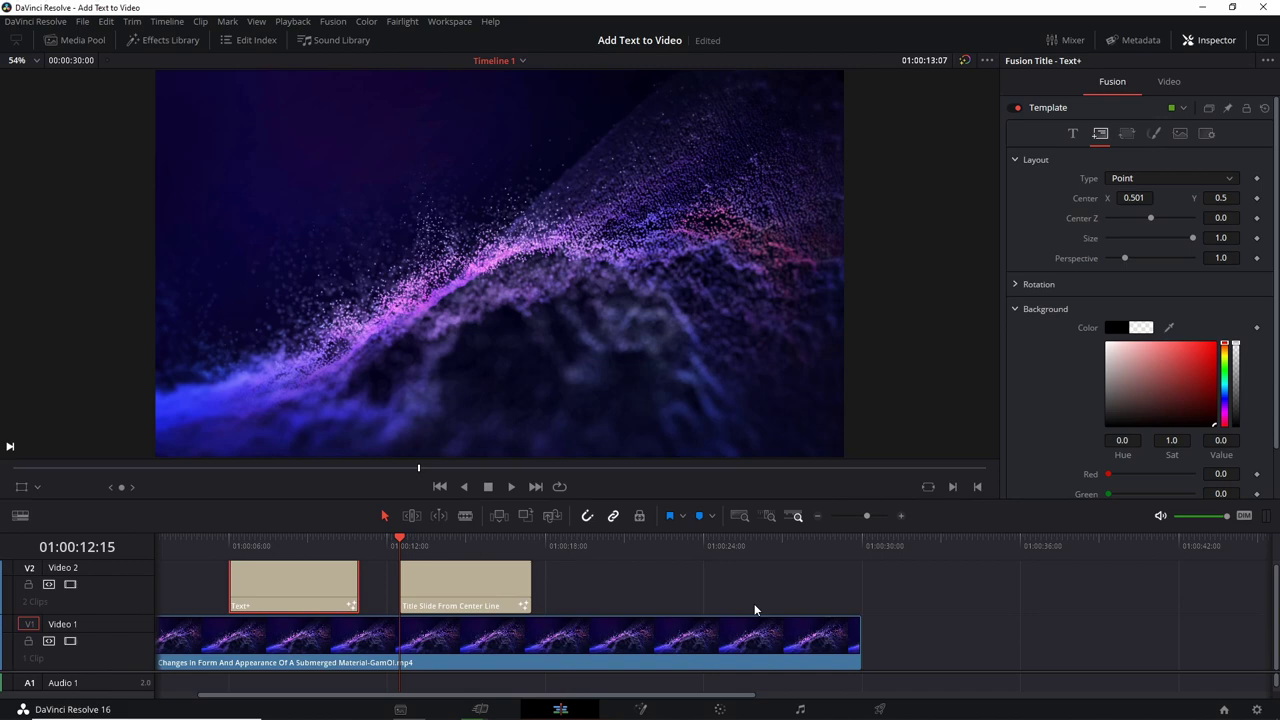
Step: Preview the Center Line title animation, then select its clip
{"action": "key", "text": "space"}
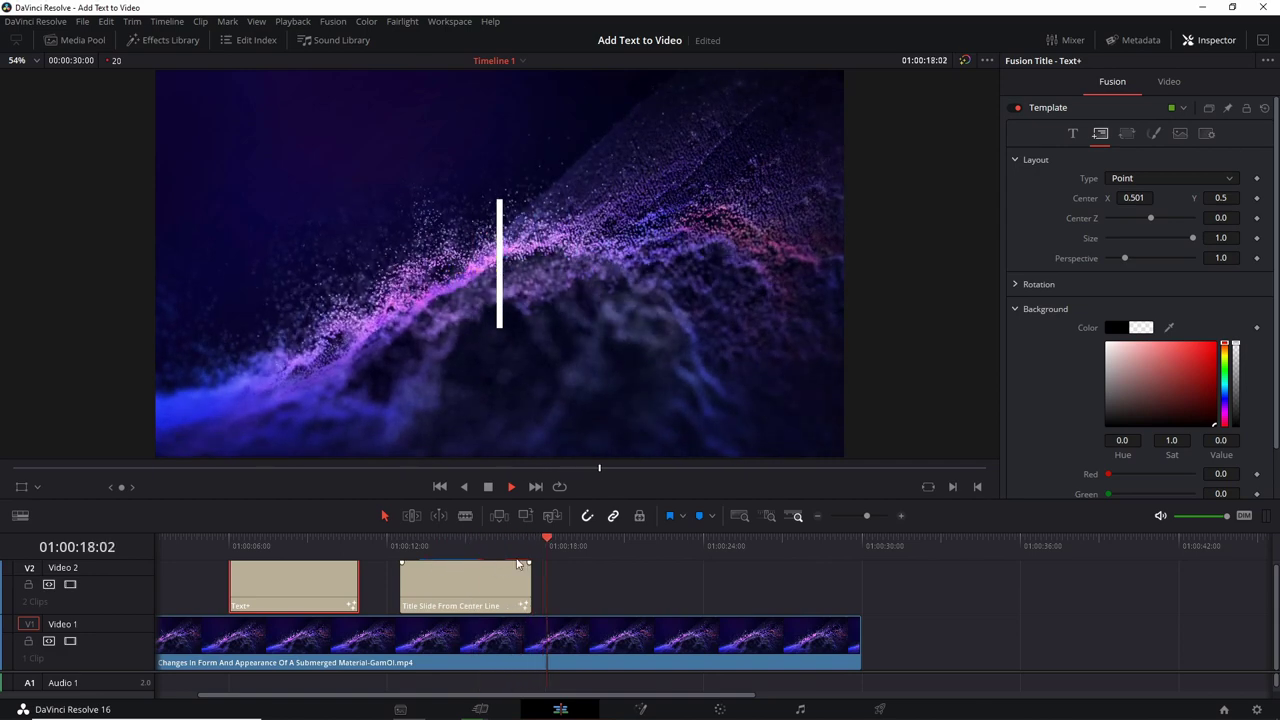
{"action": "left_click", "coordinate": [404, 545]}
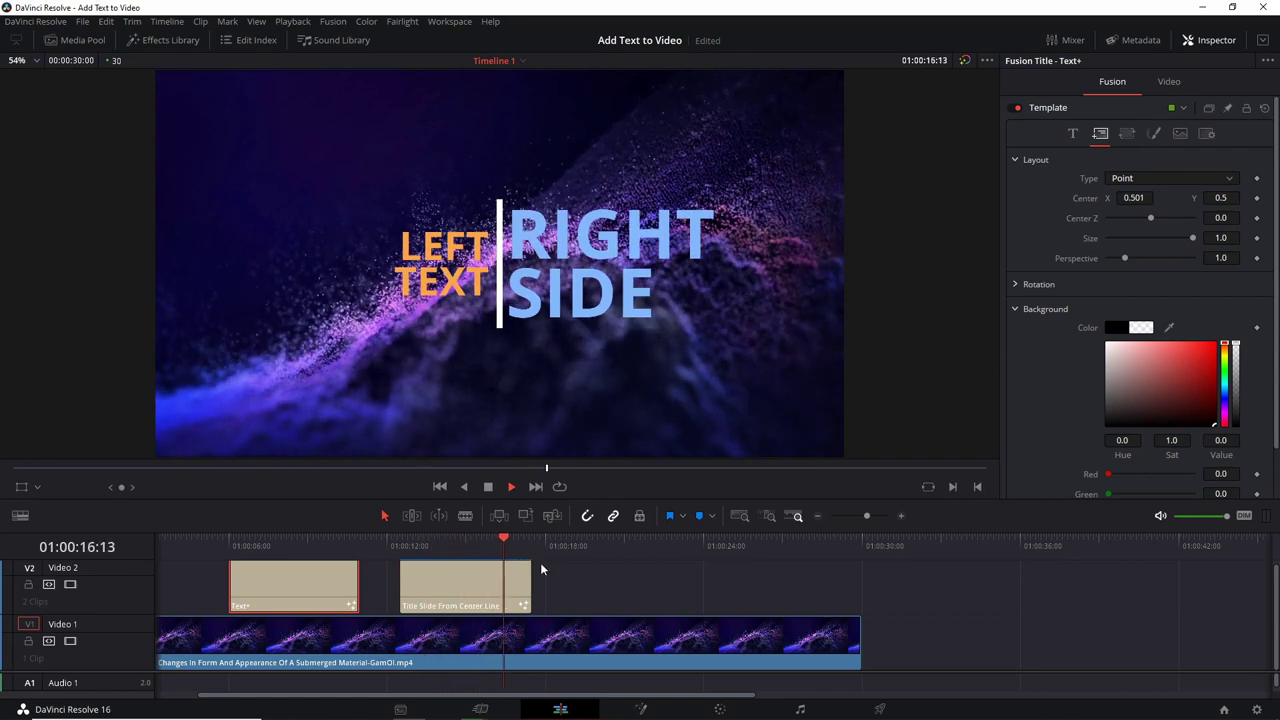
{"action": "left_click", "coordinate": [404, 546]}
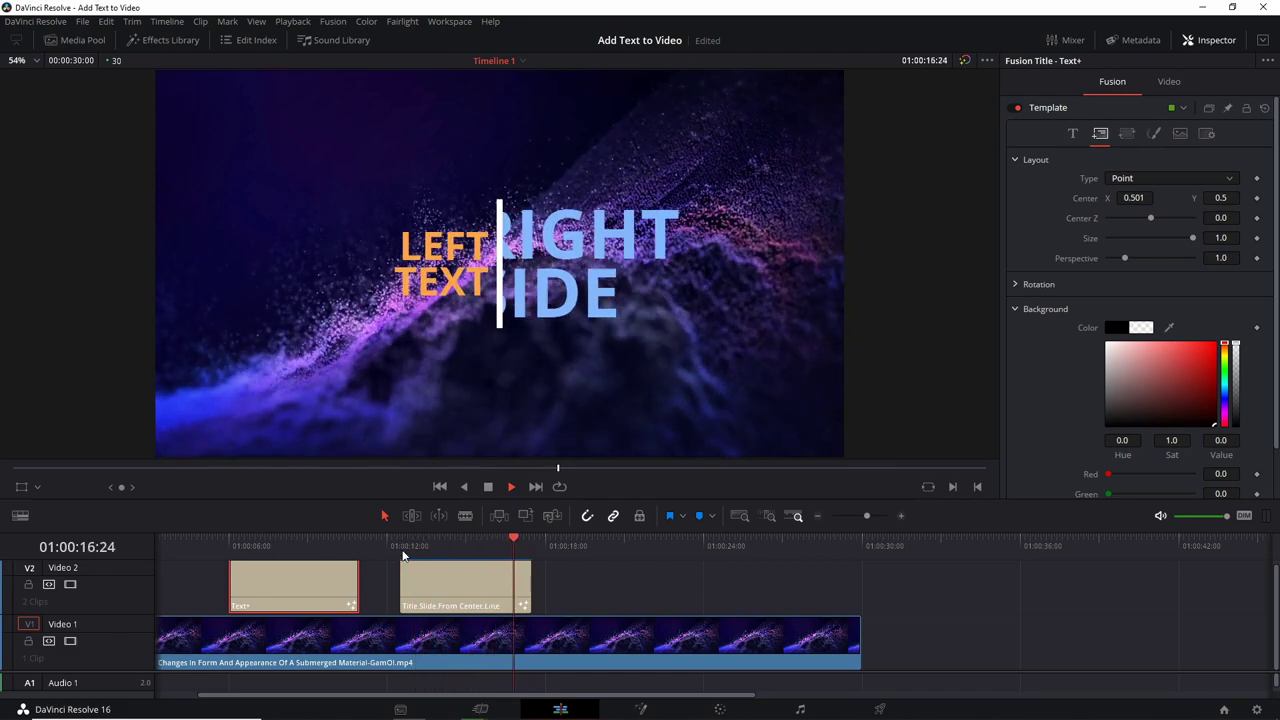
{"action": "left_click", "coordinate": [404, 548]}
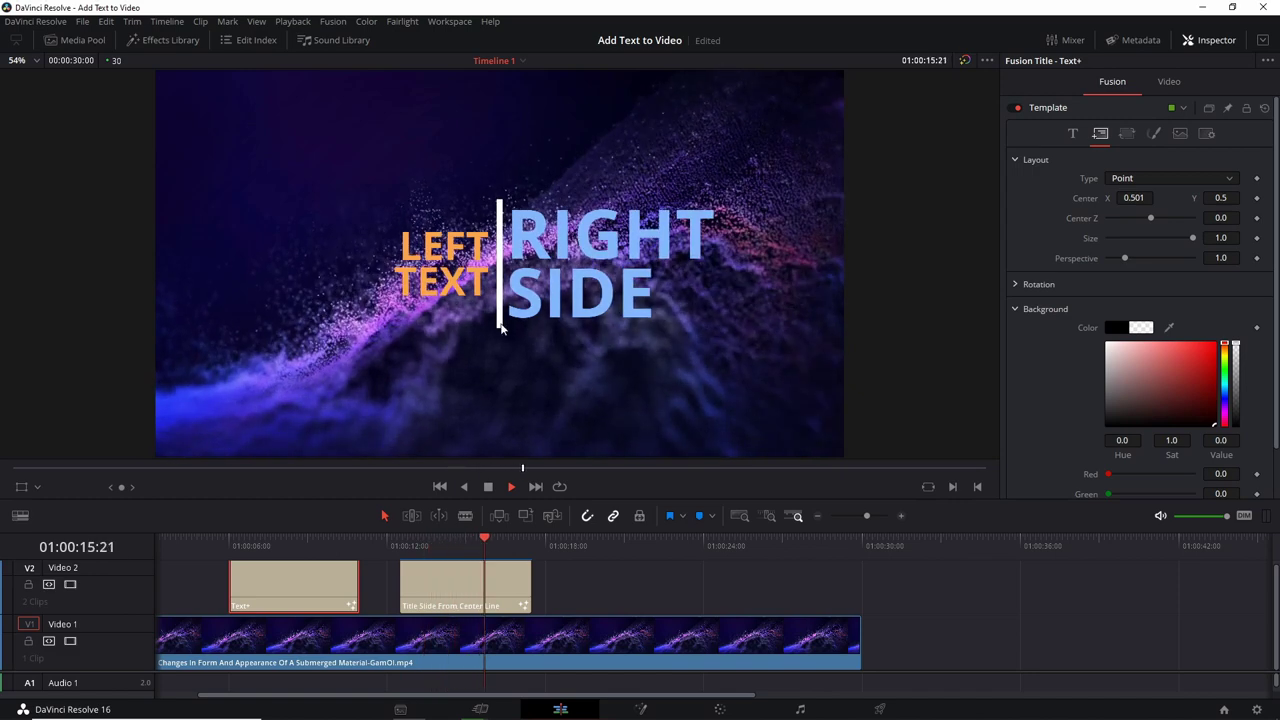
{"action": "left_click", "coordinate": [489, 487]}
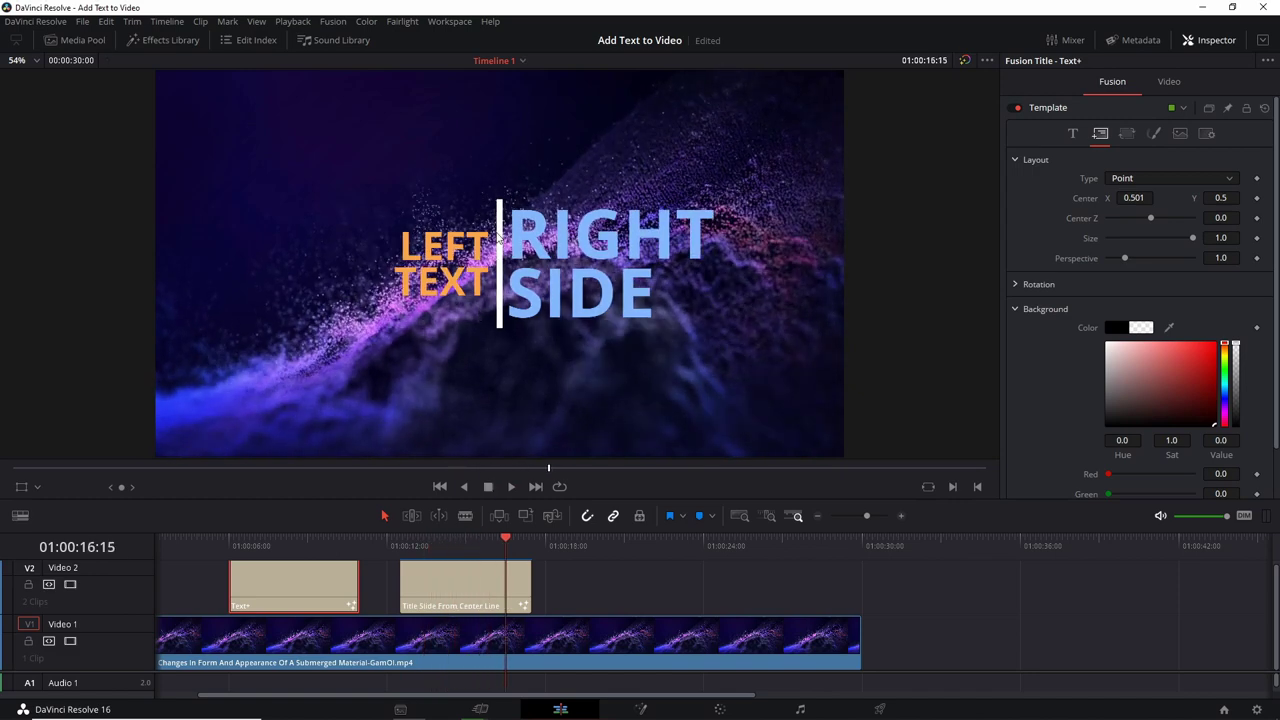
{"action": "left_click", "coordinate": [464, 576]}
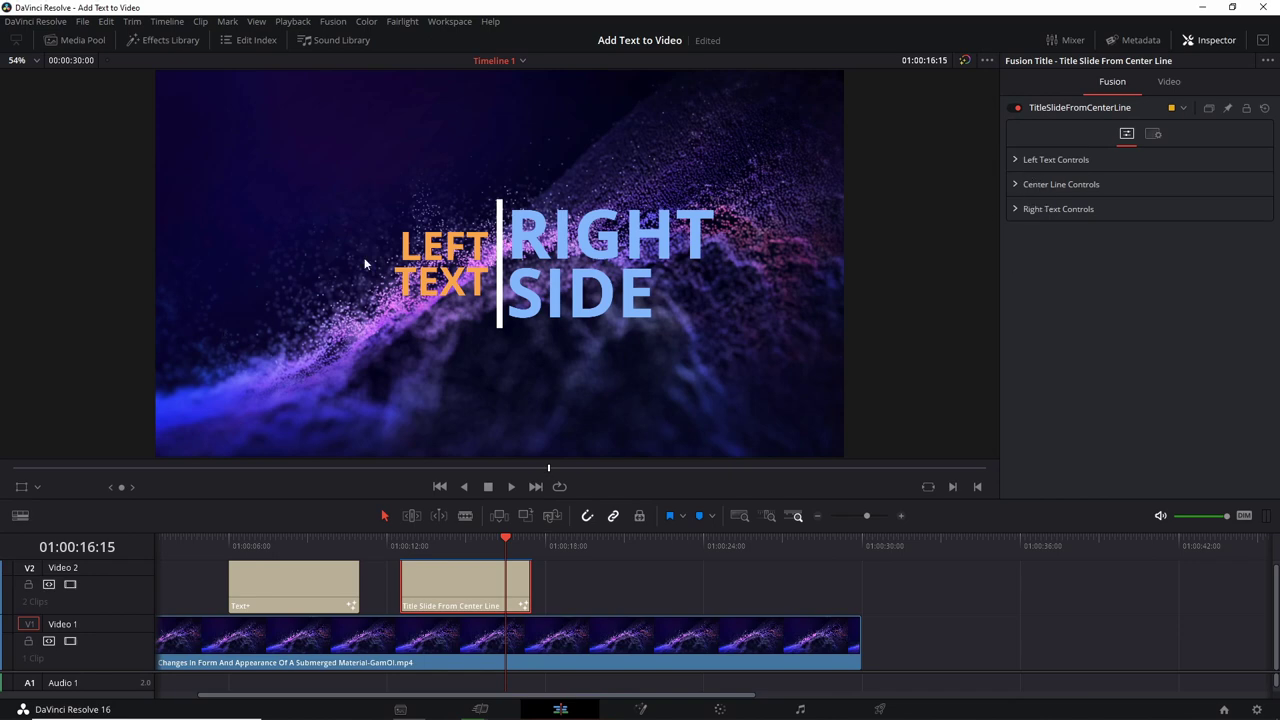
Step: Bring up the Center Line title's Left Text controls in the Inspector
{"action": "left_click", "coordinate": [1017, 160]}
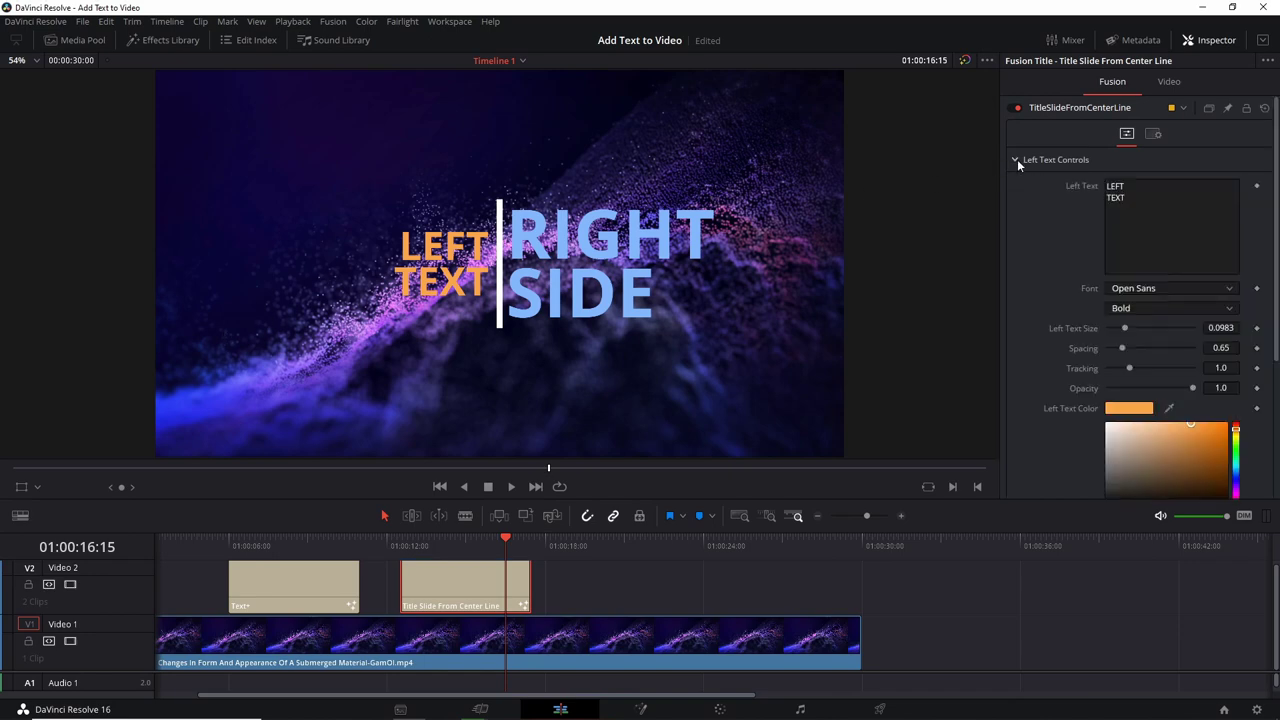
{"action": "scroll", "coordinate": [1090, 253], "scroll_direction": "down", "scroll_amount": 3}
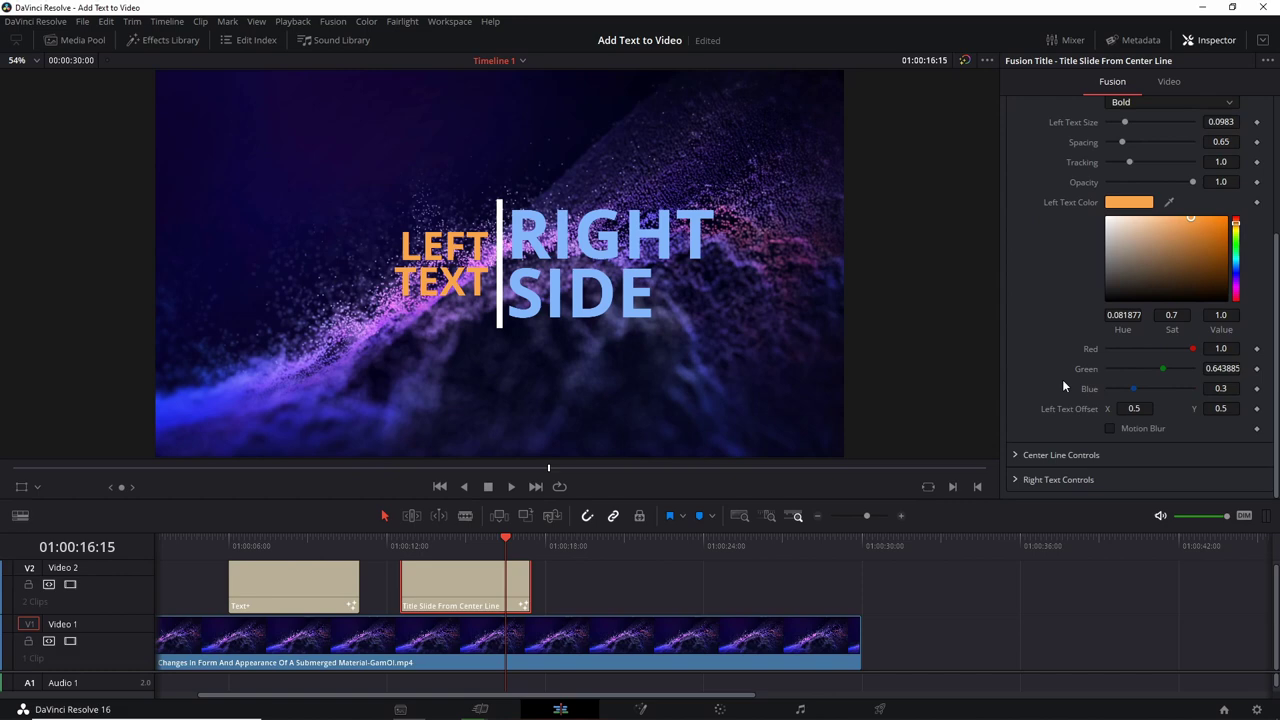
{"action": "scroll", "coordinate": [1049, 381], "scroll_direction": "up", "scroll_amount": 5}
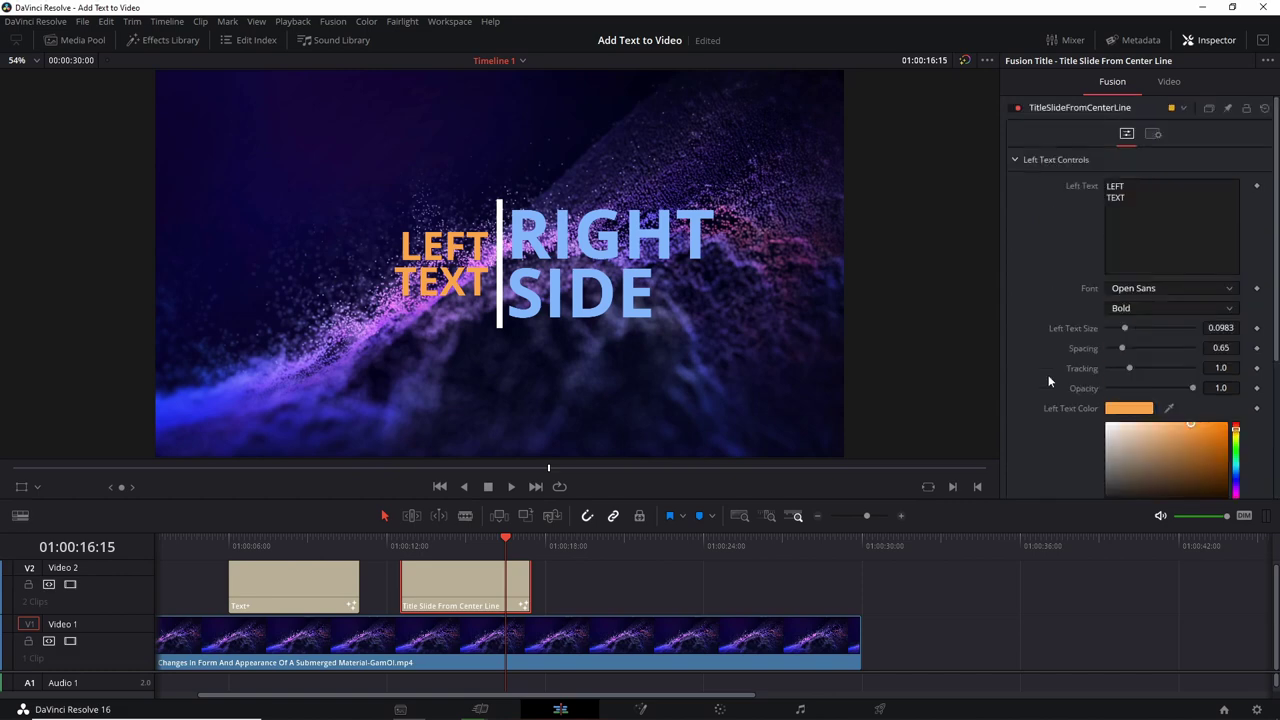
{"action": "left_click", "coordinate": [275, 564]}
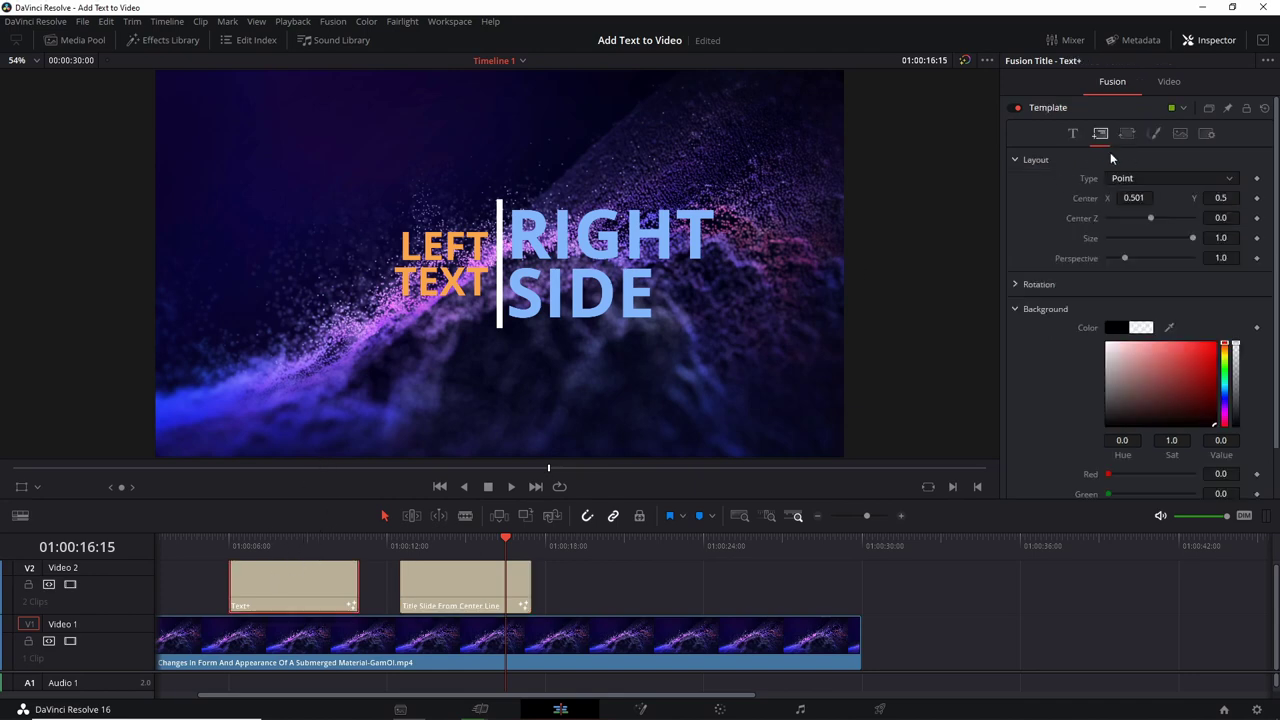
{"action": "left_click", "coordinate": [485, 575]}
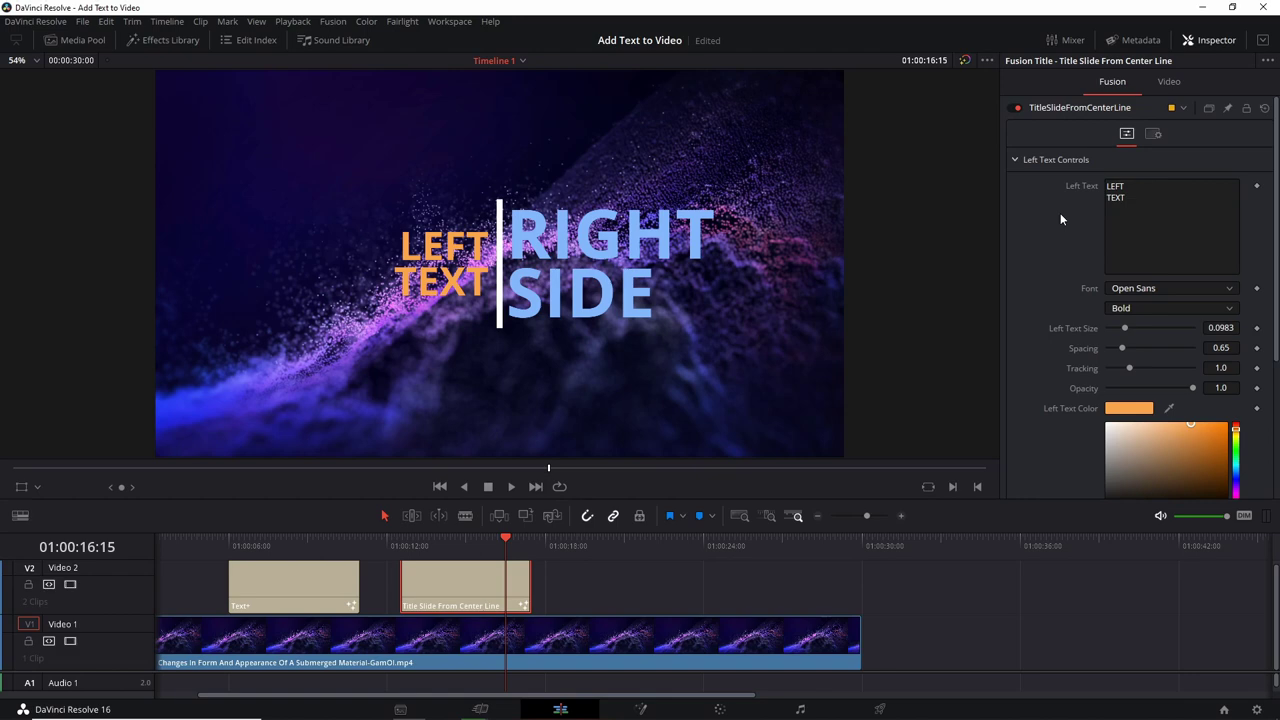
Step: Replace the left text with 'Chris', 'Tutorials', 'Multi Line' on three lines and enable motion blur
{"action": "left_click", "coordinate": [1150, 187]}
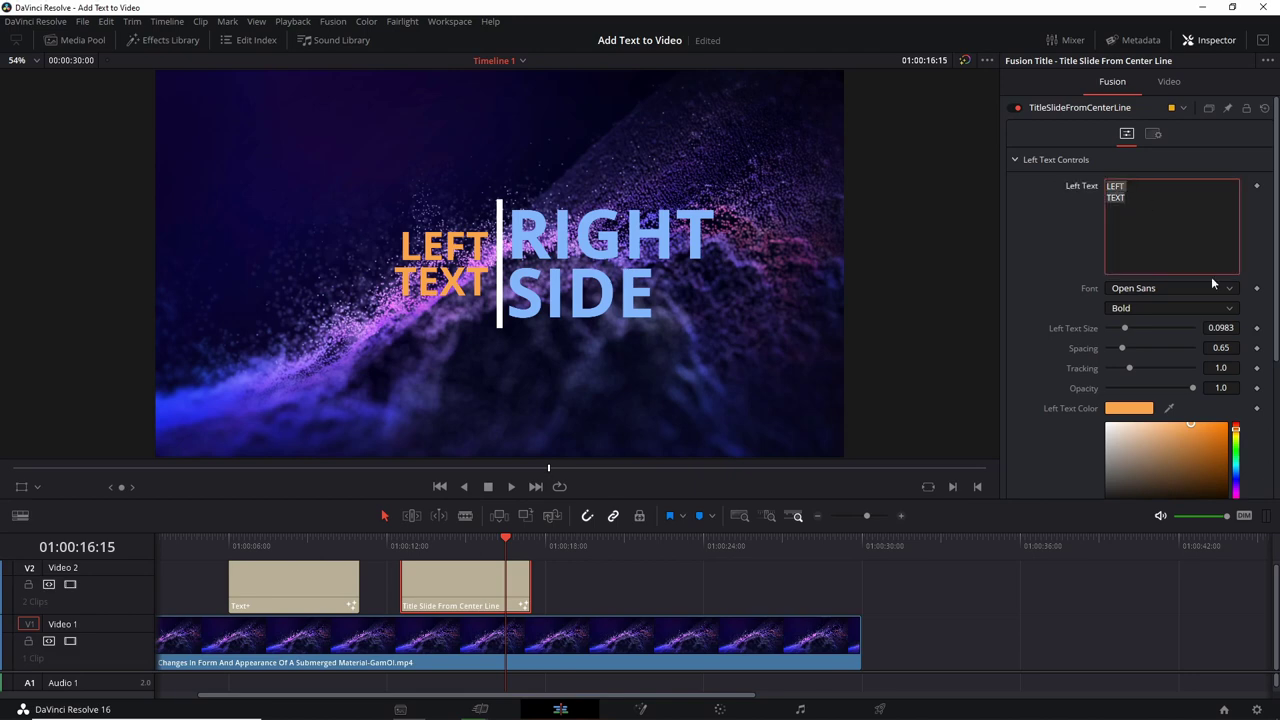
{"action": "type", "text": "Chri"}
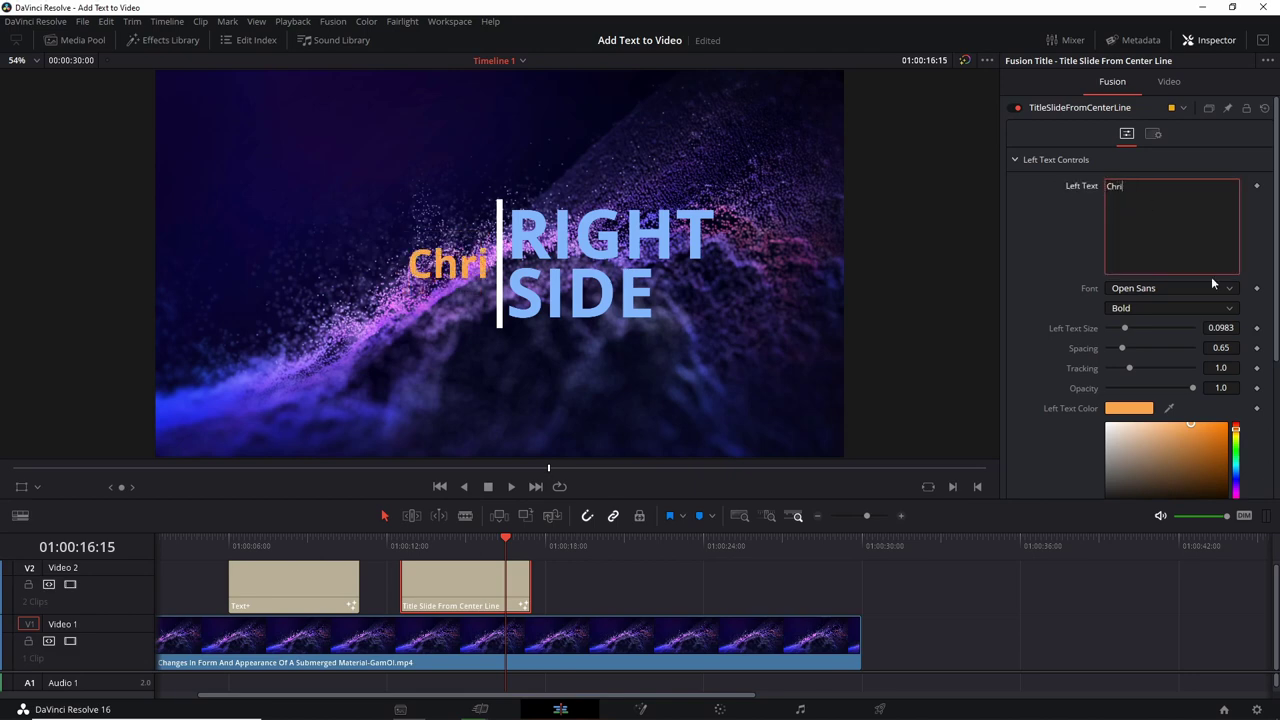
{"action": "type", "text": "s"}
{"action": "key", "text": "Return"}
{"action": "type", "text": "Tutorials"}
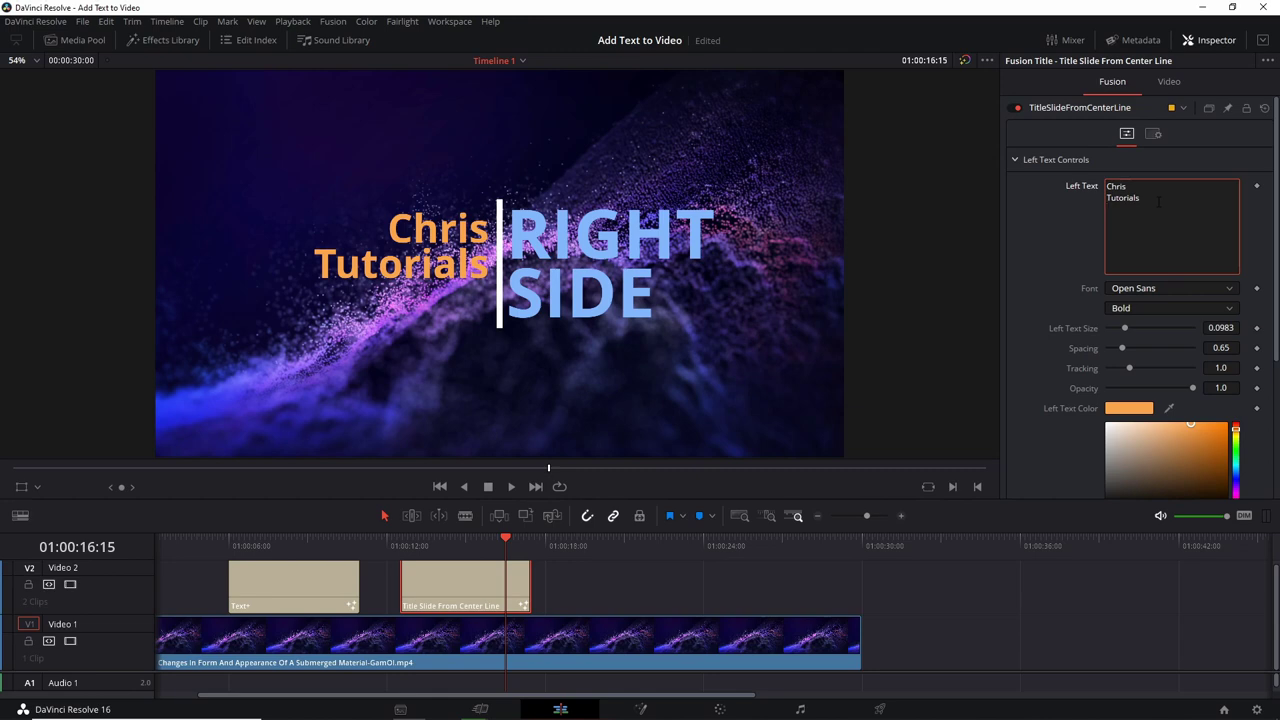
{"action": "type", "text": "Multi Line"}
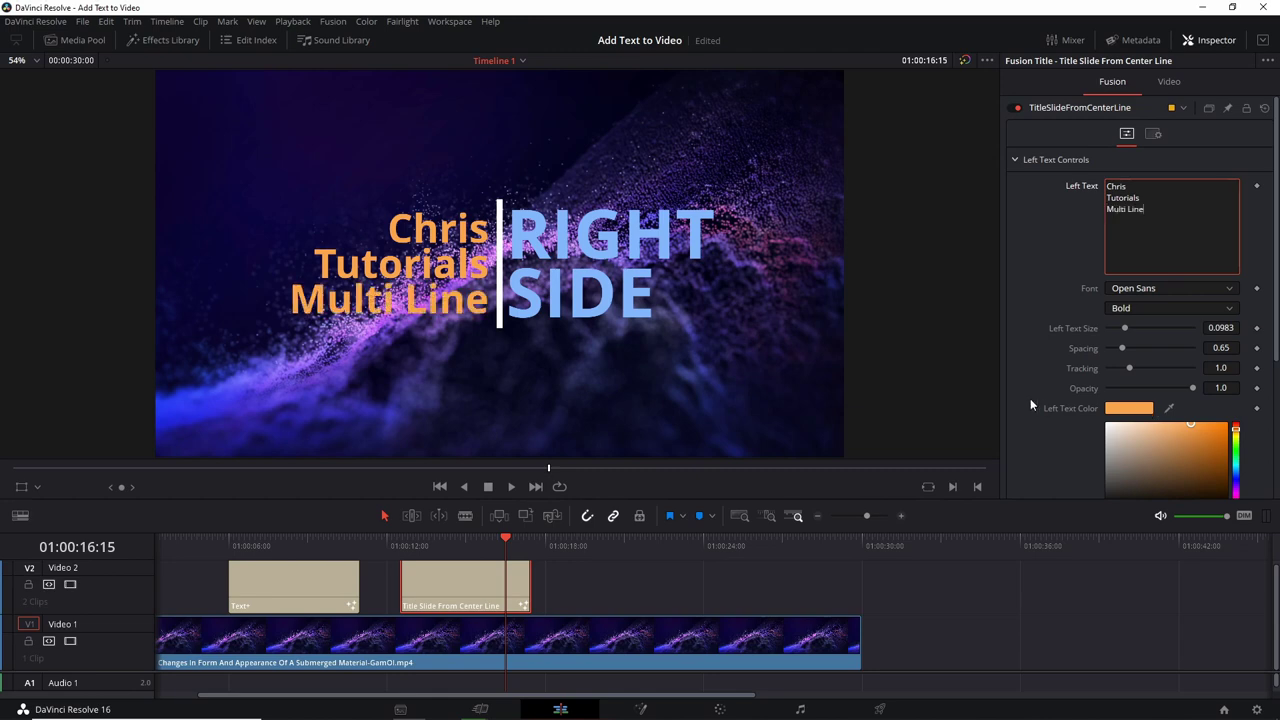
{"action": "scroll", "coordinate": [1030, 398], "scroll_direction": "down", "scroll_amount": 4}
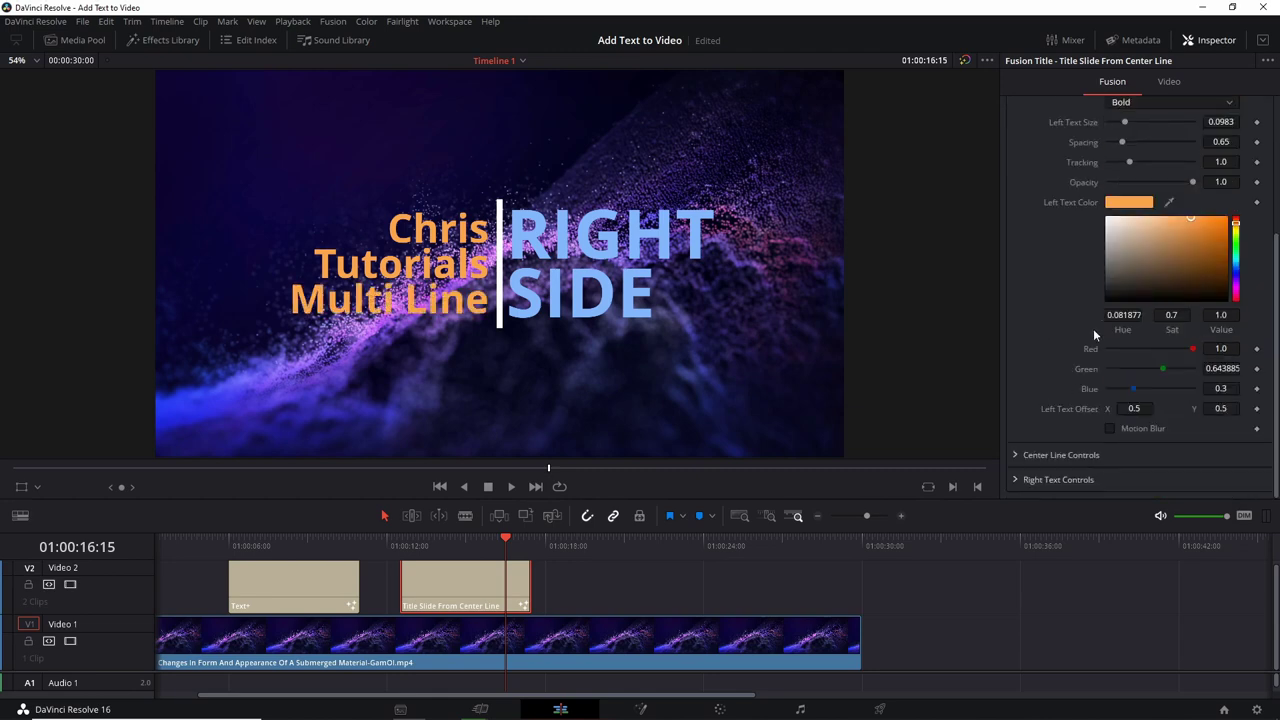
{"action": "left_click", "coordinate": [1111, 429]}
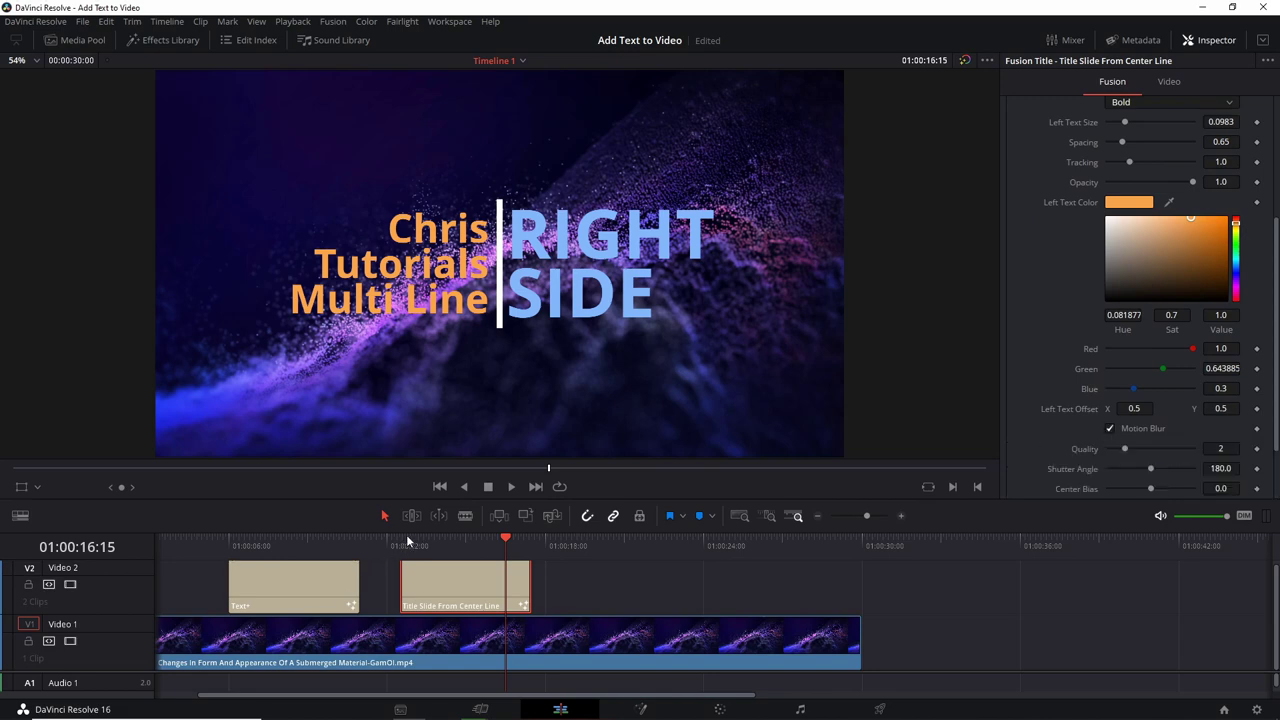
Step: Preview the title animation from its start a few times
{"action": "left_click", "coordinate": [400, 542]}
{"action": "key", "text": "space"}
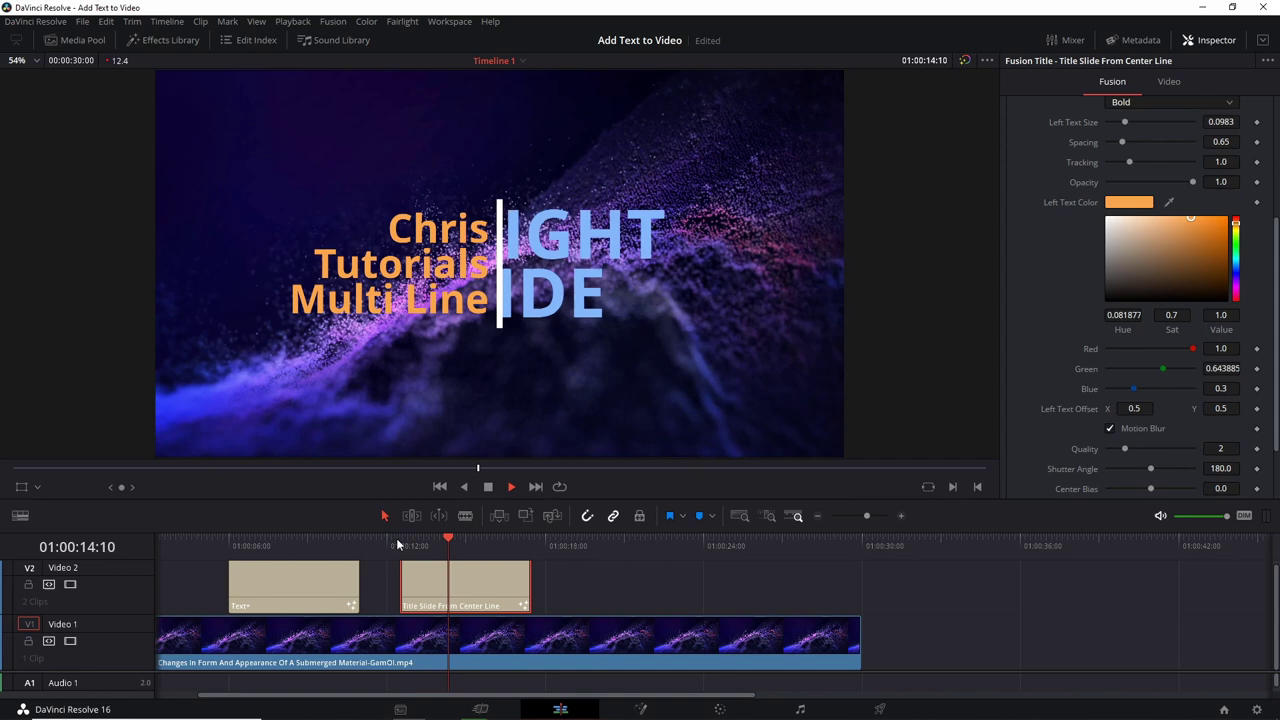
{"action": "left_click", "coordinate": [397, 543]}
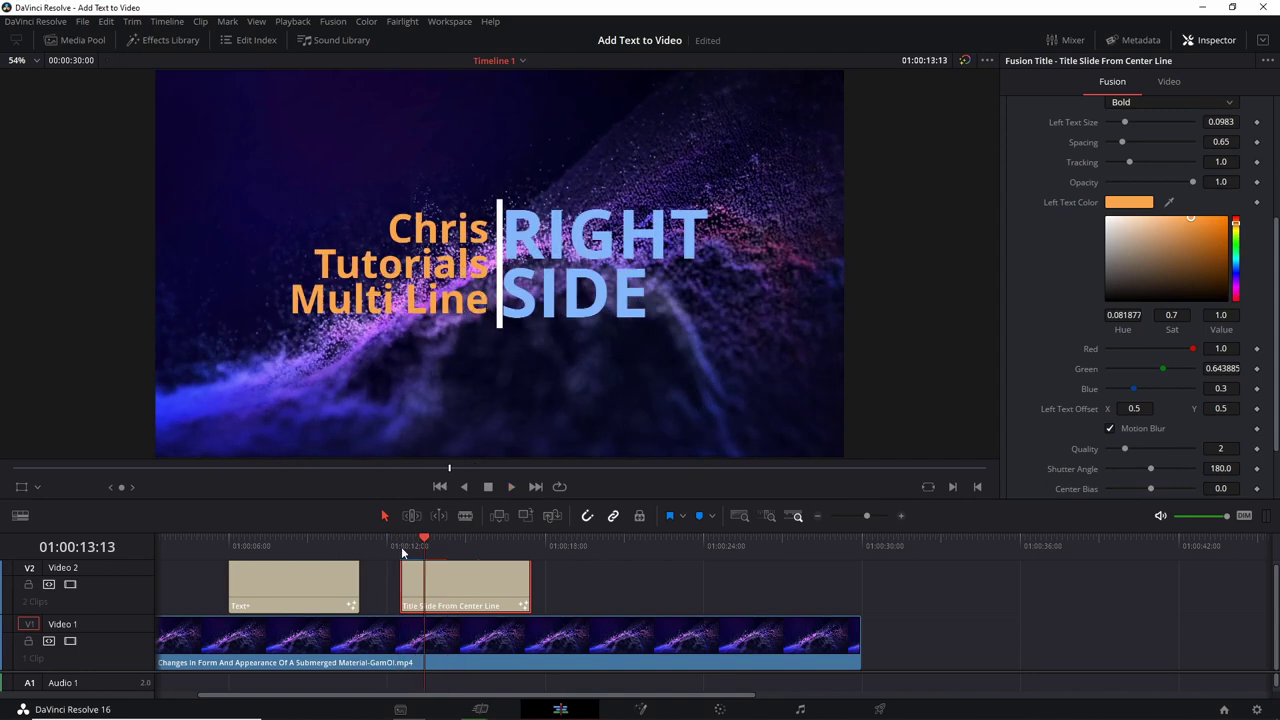
{"action": "left_click", "coordinate": [400, 543]}
{"action": "key", "text": "space"}
{"action": "left_click", "coordinate": [400, 543]}
{"action": "scroll", "coordinate": [1068, 337], "scroll_direction": "down", "scroll_amount": 2}
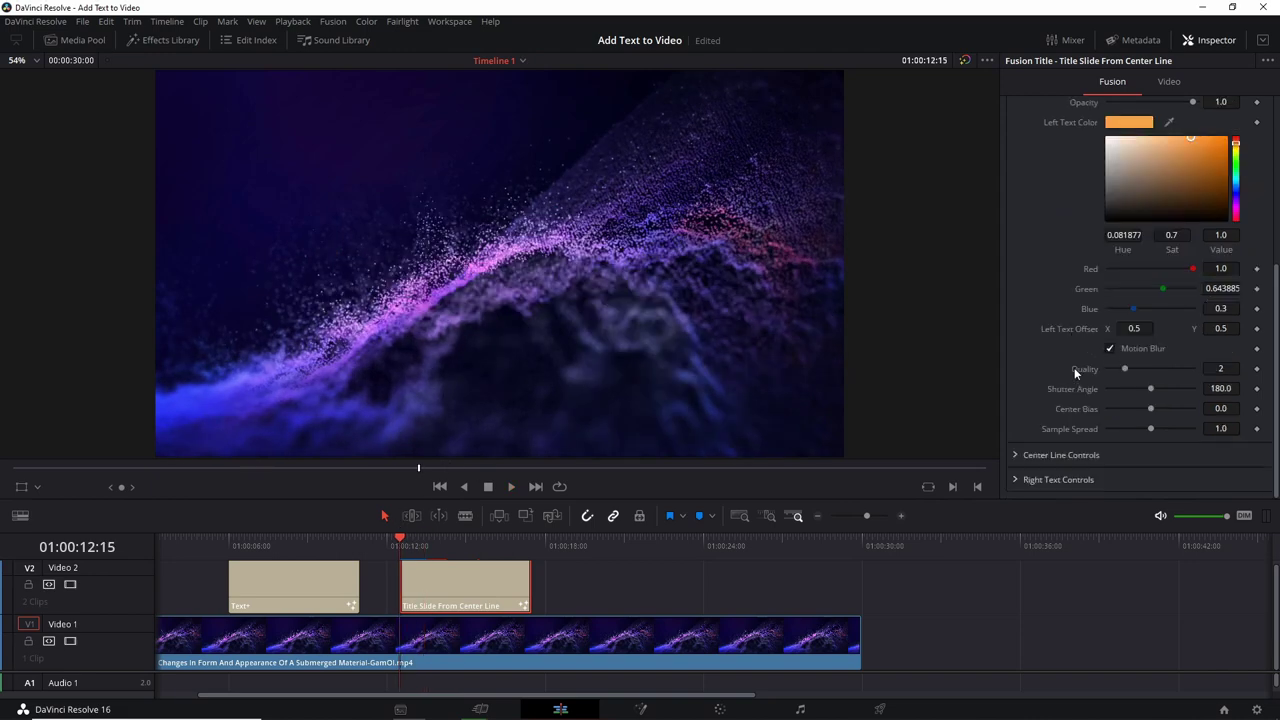
Step: Make the centre line a saturated green in Center Line Controls
{"action": "left_click", "coordinate": [1016, 455]}
{"action": "scroll", "coordinate": [1034, 290], "scroll_direction": "down", "scroll_amount": 8}
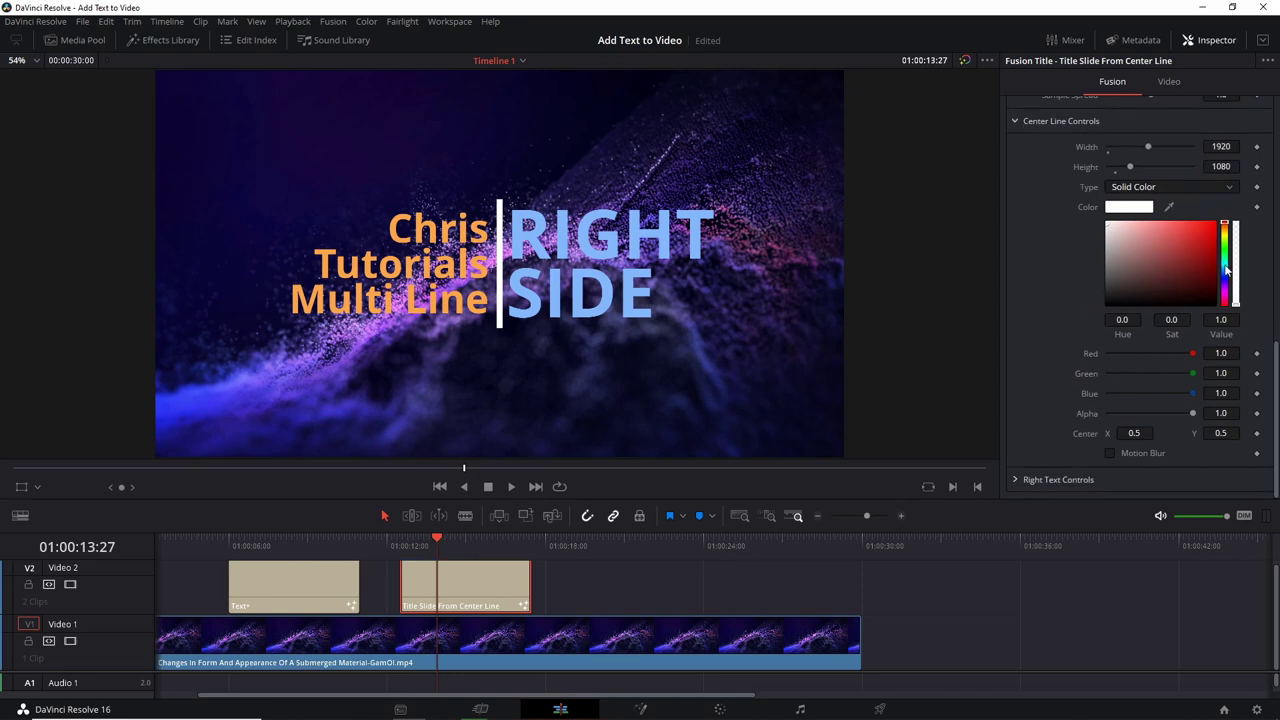
{"action": "left_click_drag", "start_coordinate": [1225, 278], "coordinate": [1237, 256]}
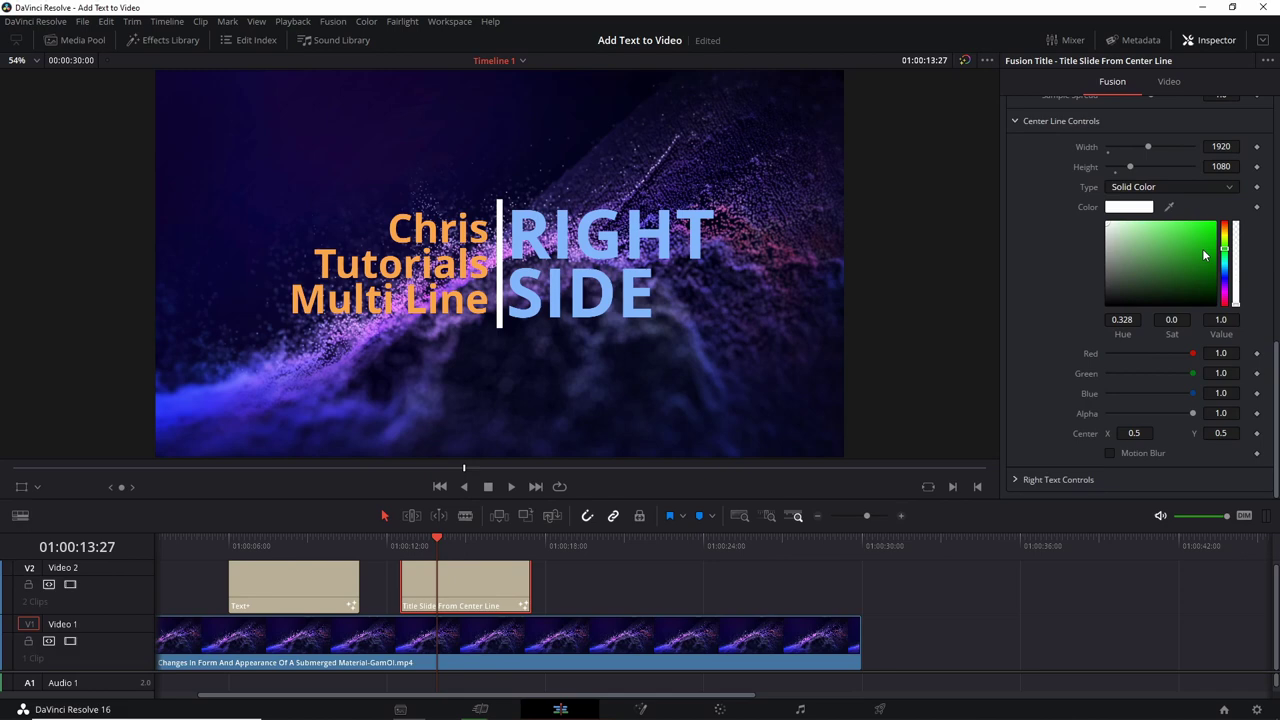
{"action": "left_click", "coordinate": [1211, 248]}
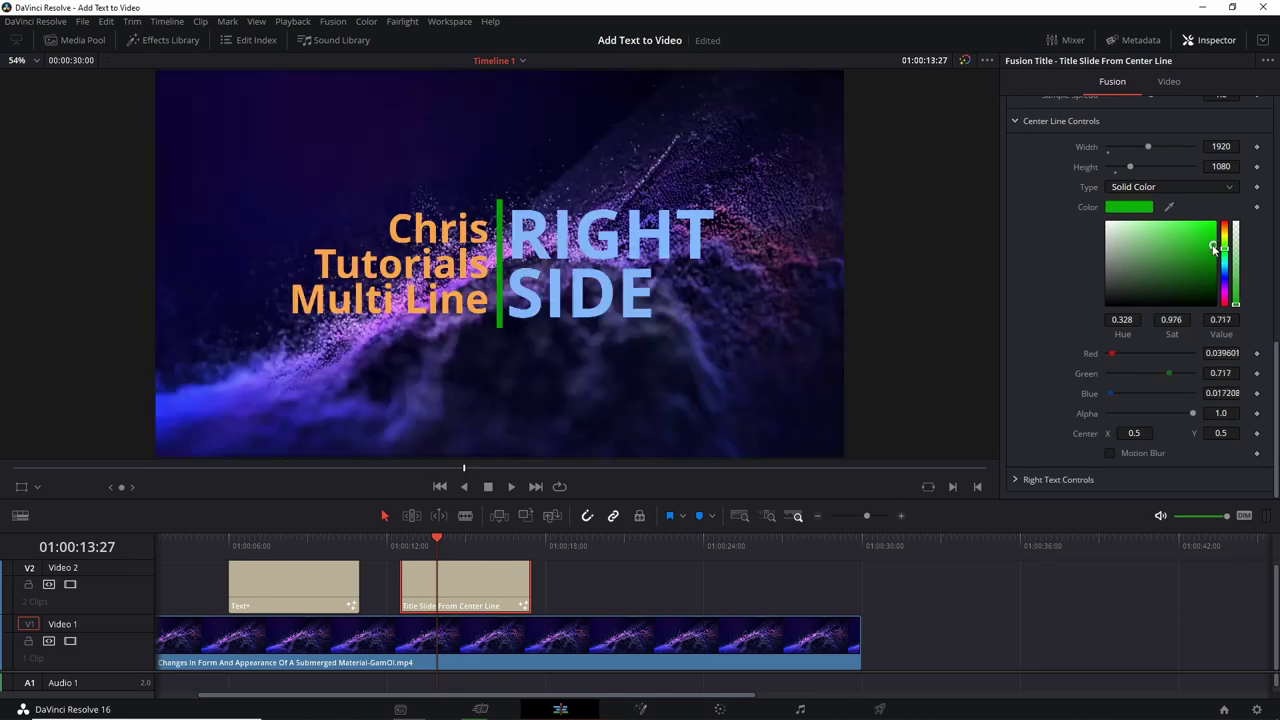
Step: Set the right text font to Noto Serif
{"action": "left_click", "coordinate": [1015, 479]}
{"action": "scroll", "coordinate": [1040, 376], "scroll_direction": "down", "scroll_amount": 5}
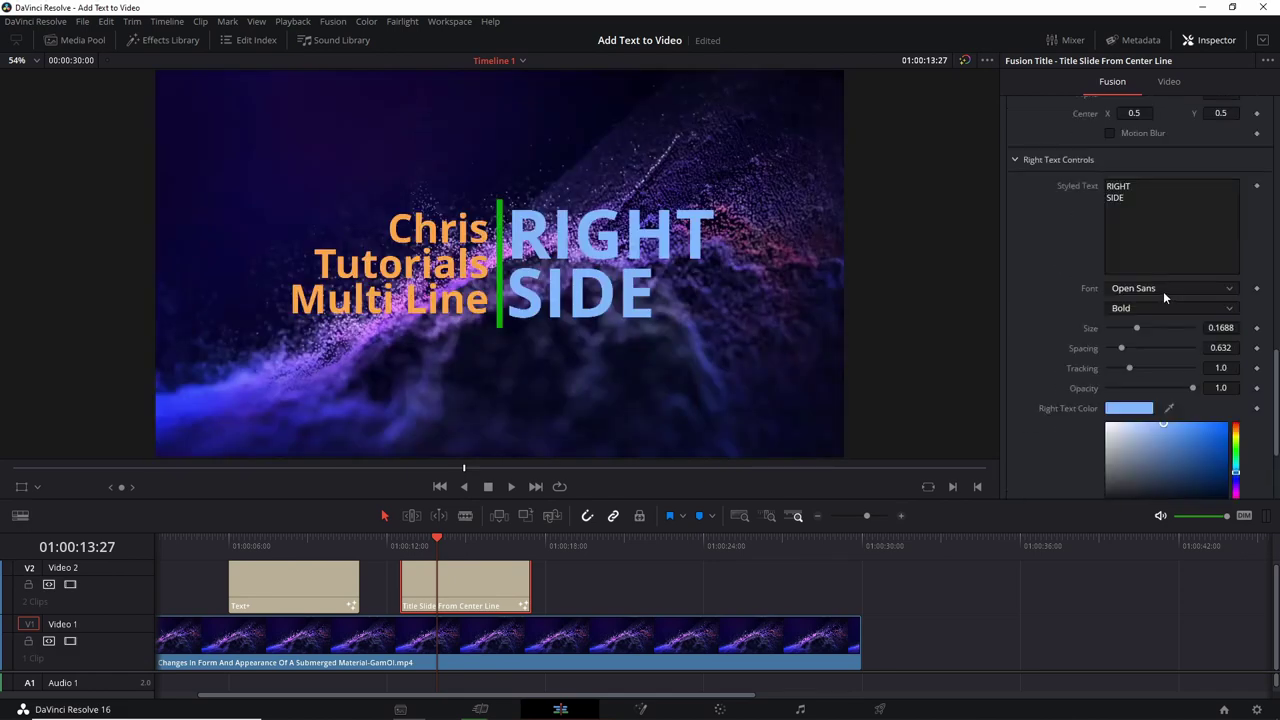
{"action": "left_click", "coordinate": [1163, 291]}
{"action": "left_click", "coordinate": [1172, 478]}
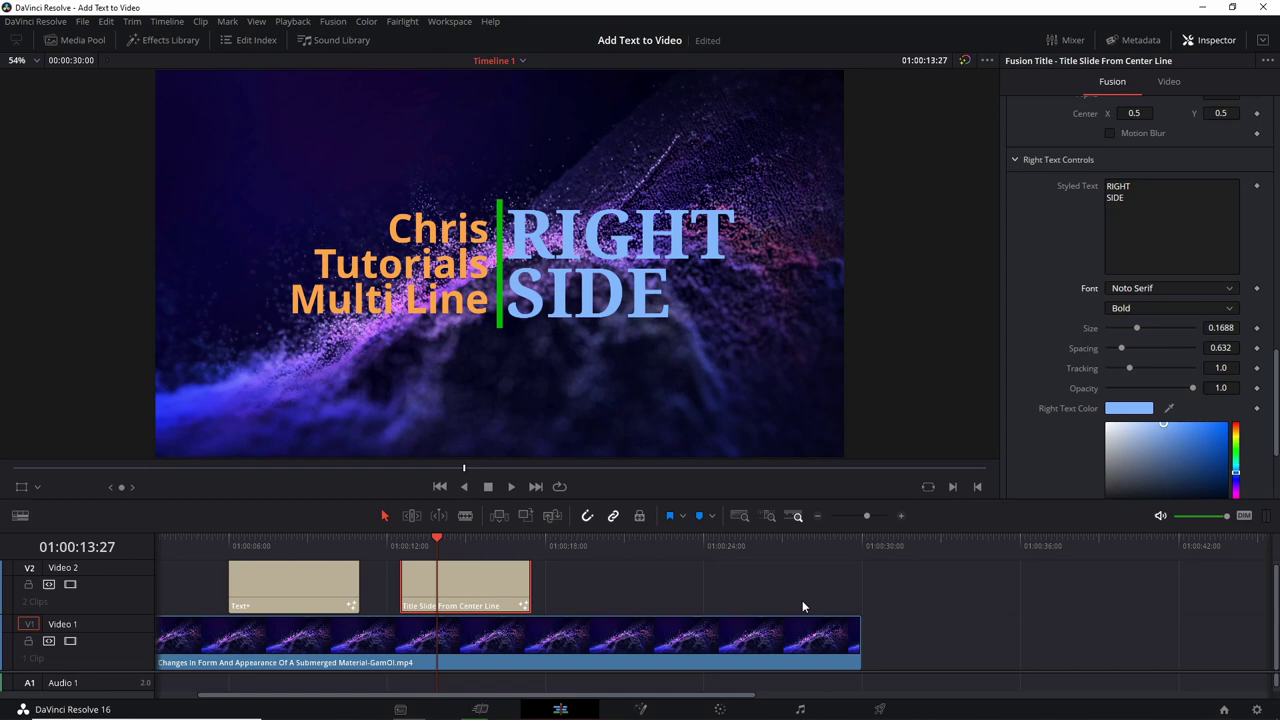
Step: Open the title on the Fusion page and select the TitleSlideFromCenterLine node
{"action": "left_click", "coordinate": [622, 714]}
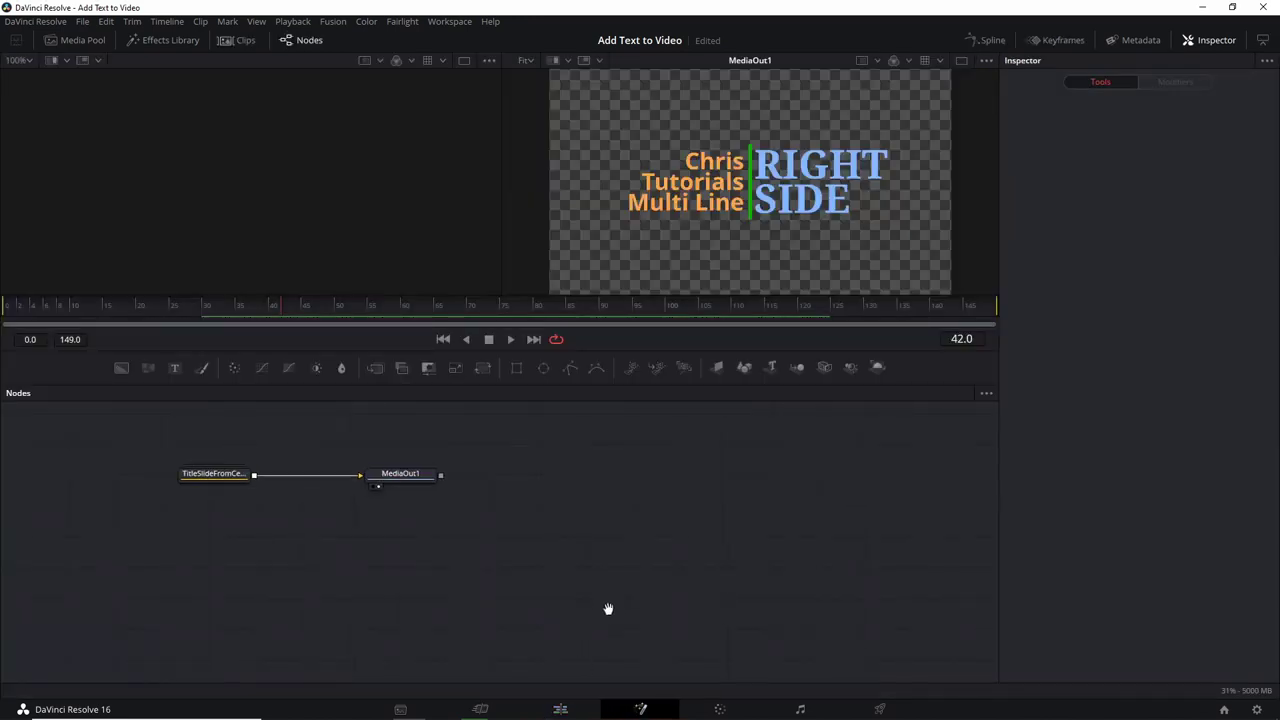
{"action": "left_click_drag", "start_coordinate": [608, 609], "coordinate": [789, 647]}
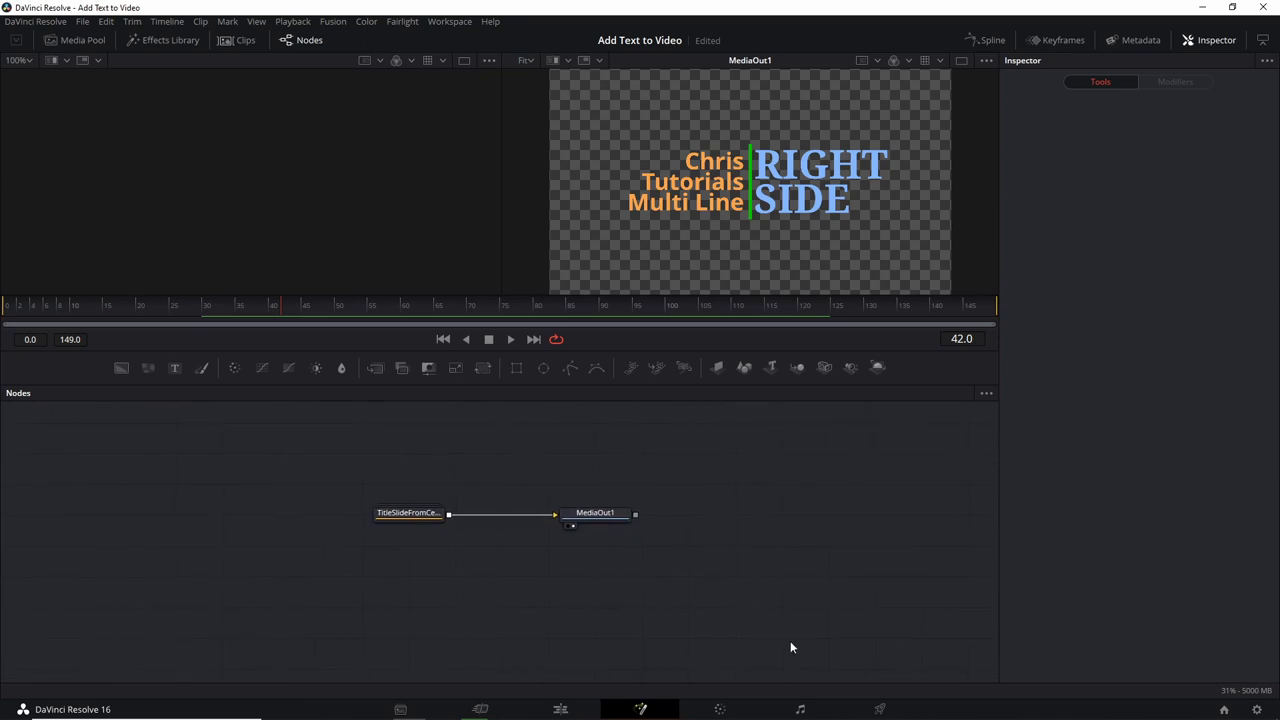
{"action": "left_click_drag", "start_coordinate": [318, 477], "coordinate": [740, 584]}
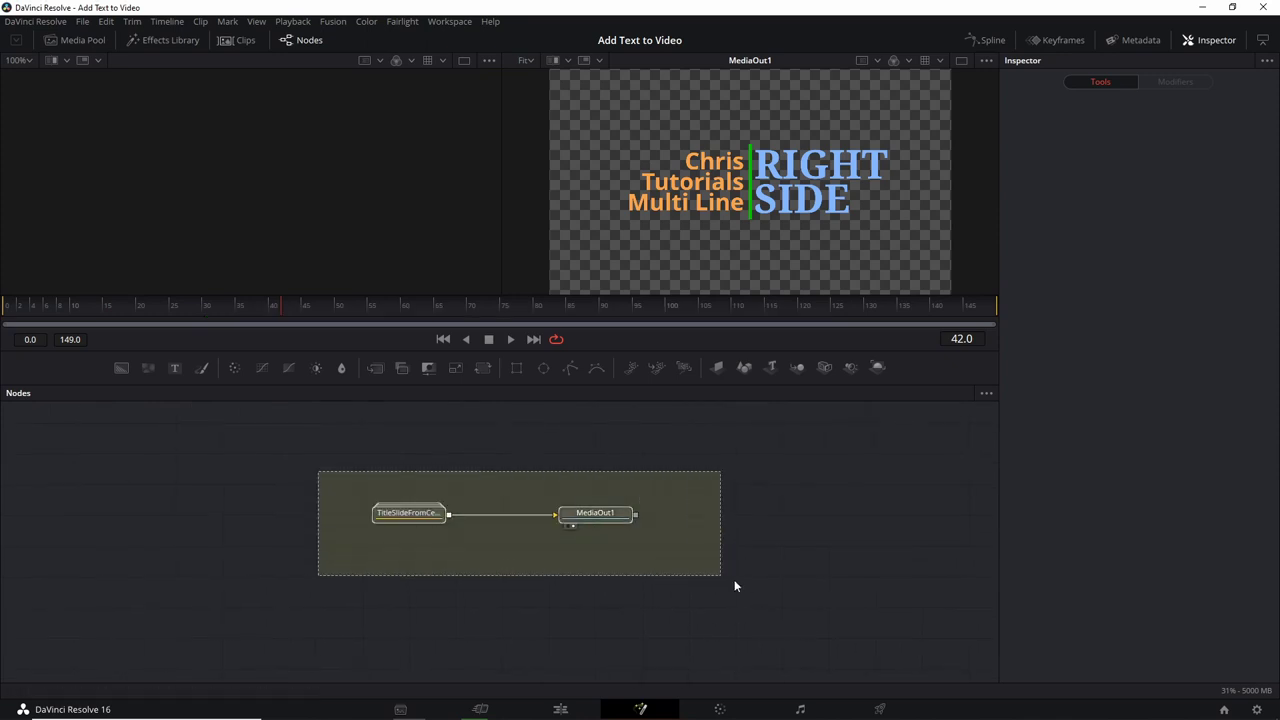
{"action": "left_click_drag", "start_coordinate": [814, 618], "coordinate": [334, 469]}
{"action": "left_click", "coordinate": [336, 476]}
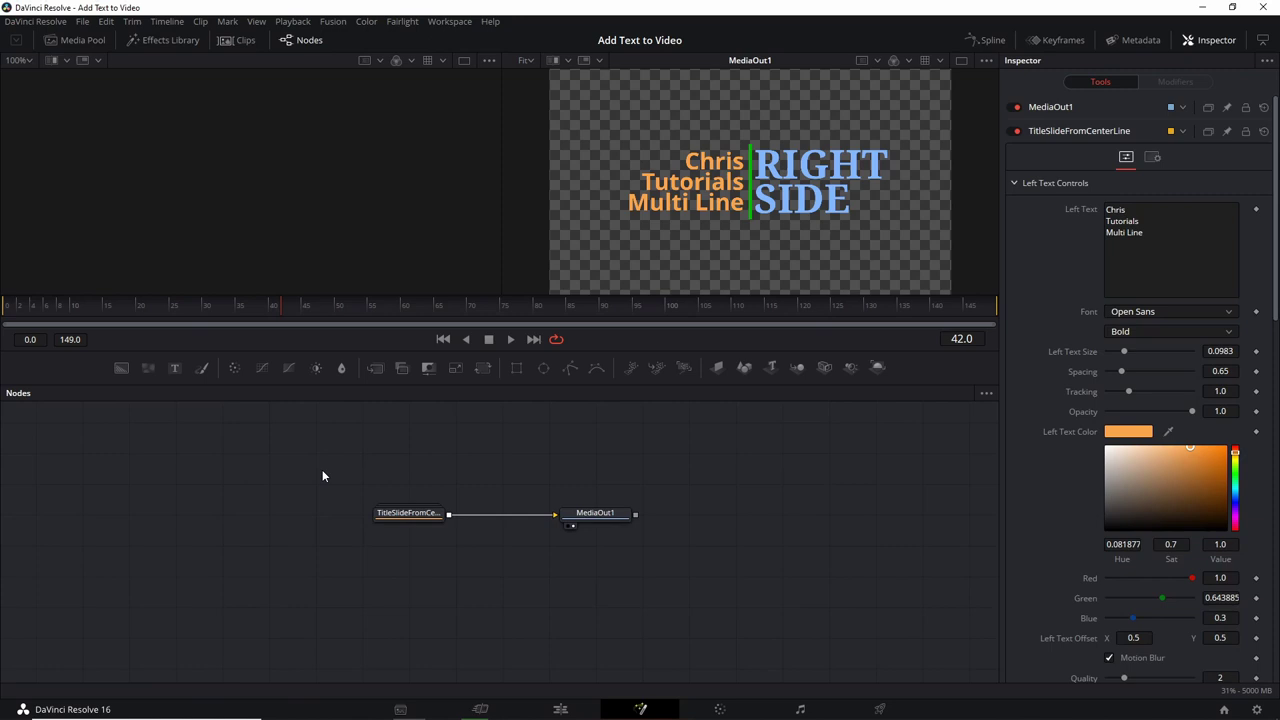
{"action": "left_click_drag", "start_coordinate": [417, 520], "coordinate": [414, 528]}
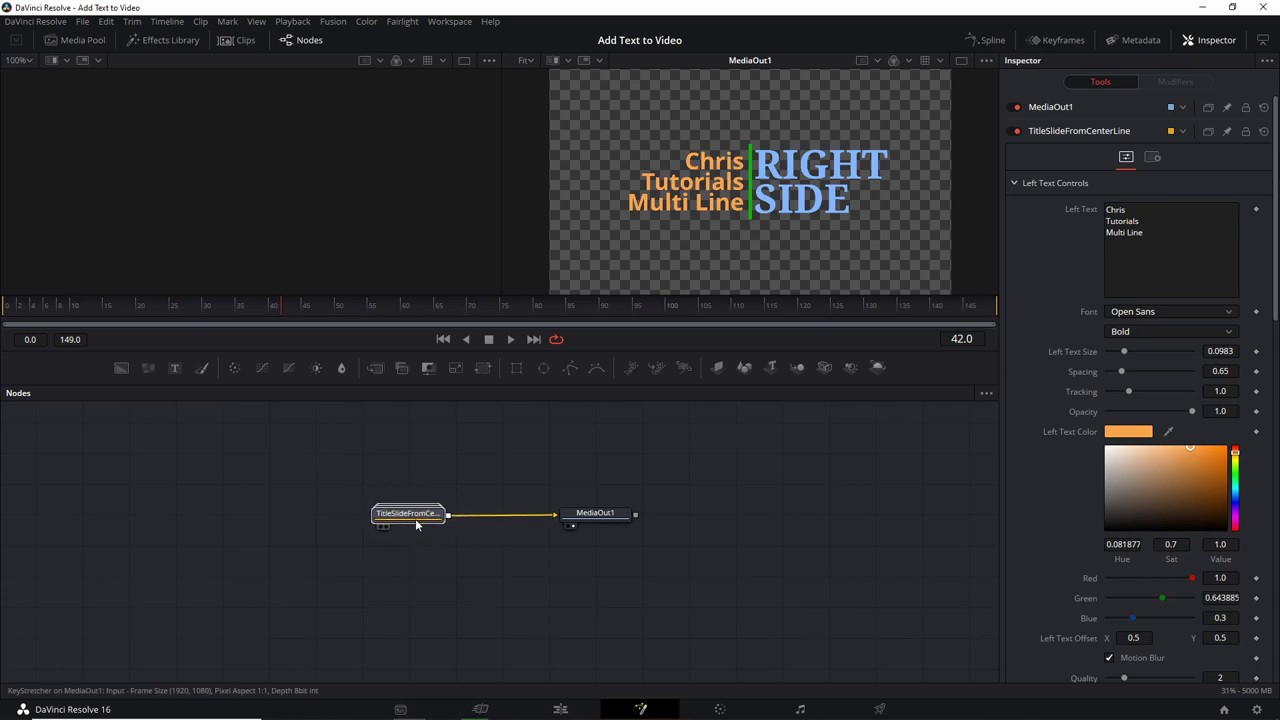
{"action": "left_click", "coordinate": [410, 520]}
Step: Expand the TitleSlideFromCenterLine macro with Ctrl+E and rearrange its nodes beside MediaOut1
{"action": "key", "text": "ctrl+e"}
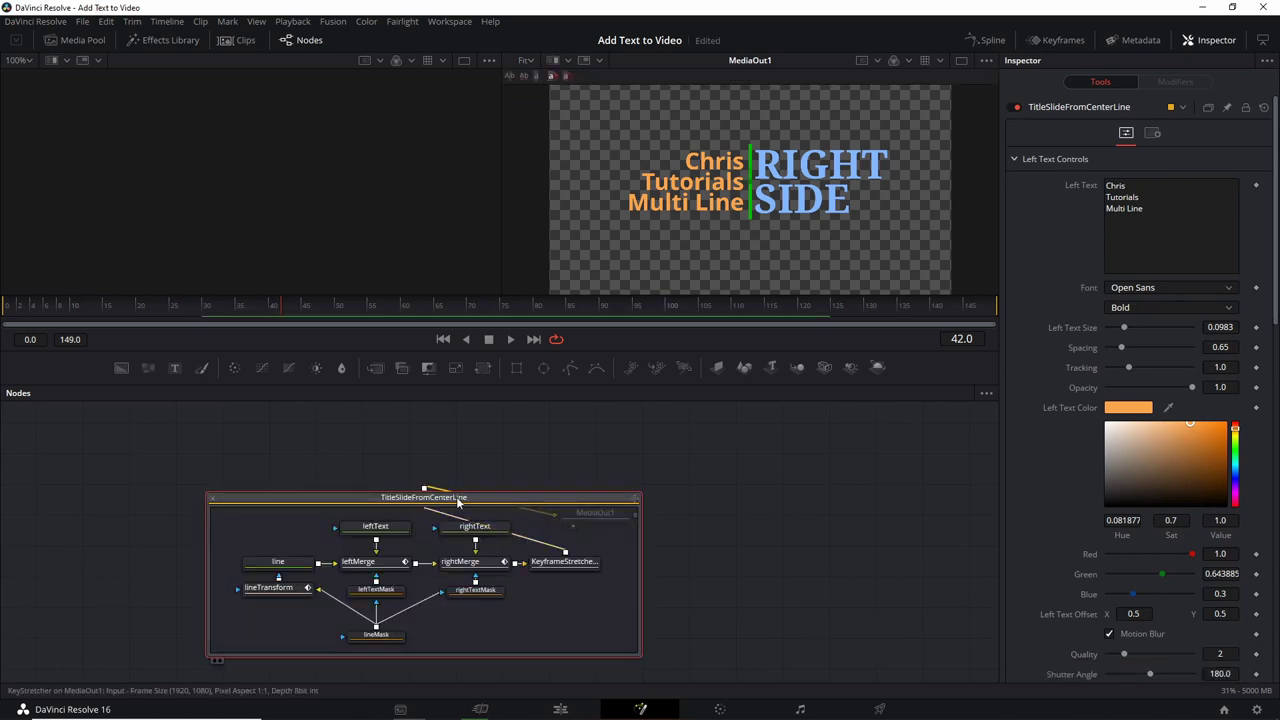
{"action": "left_click_drag", "start_coordinate": [446, 500], "coordinate": [322, 488]}
{"action": "left_click_drag", "start_coordinate": [613, 519], "coordinate": [651, 507]}
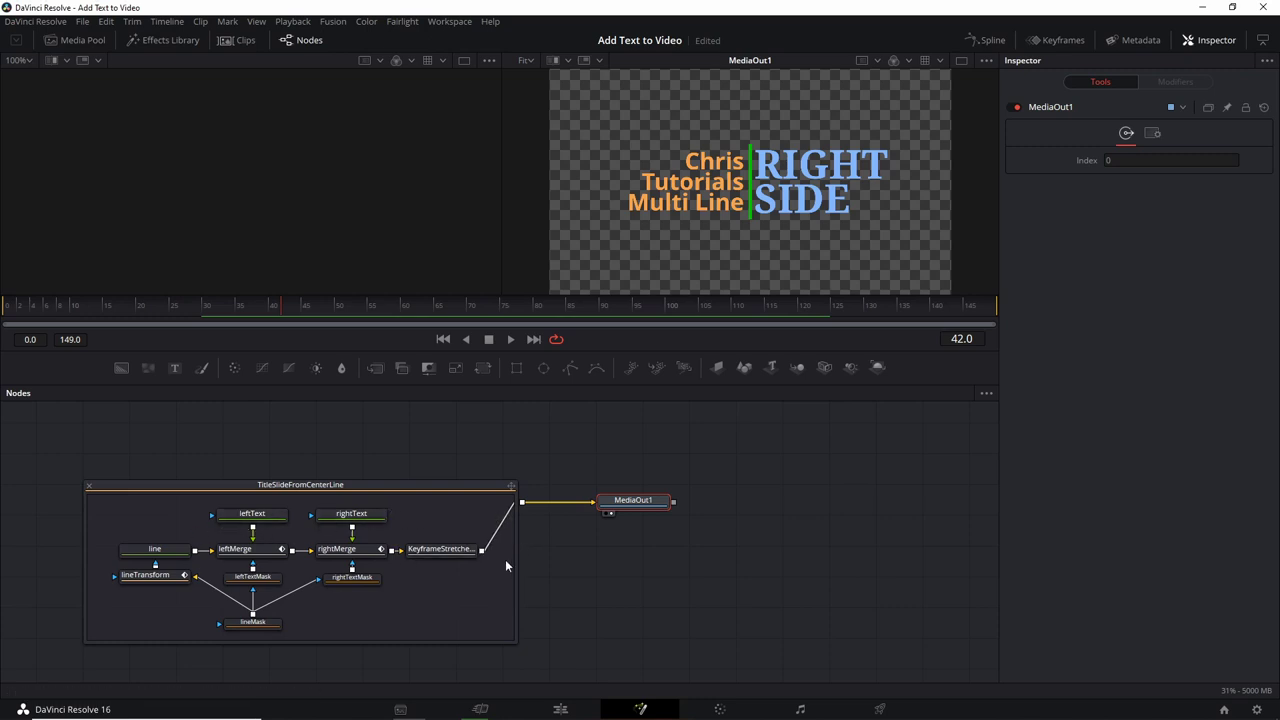
{"action": "left_click_drag", "start_coordinate": [505, 559], "coordinate": [515, 557]}
{"action": "right_click", "coordinate": [469, 495]}
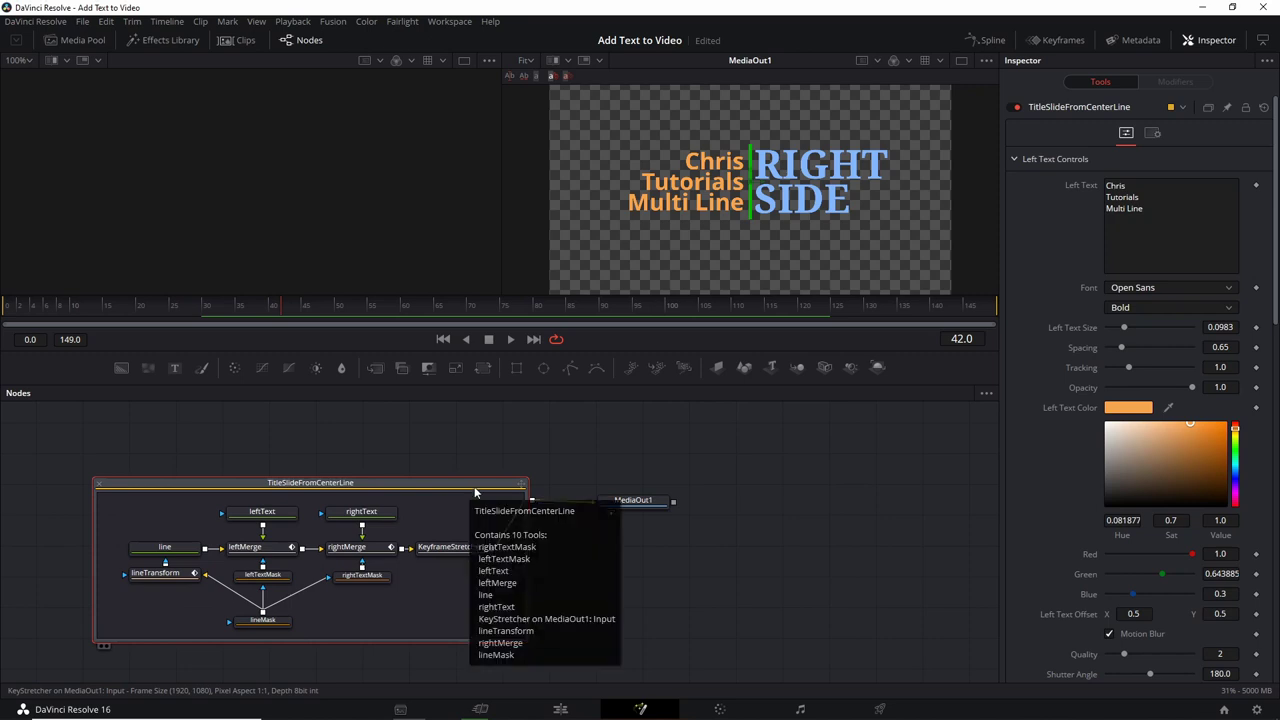
{"action": "left_click", "coordinate": [513, 446]}
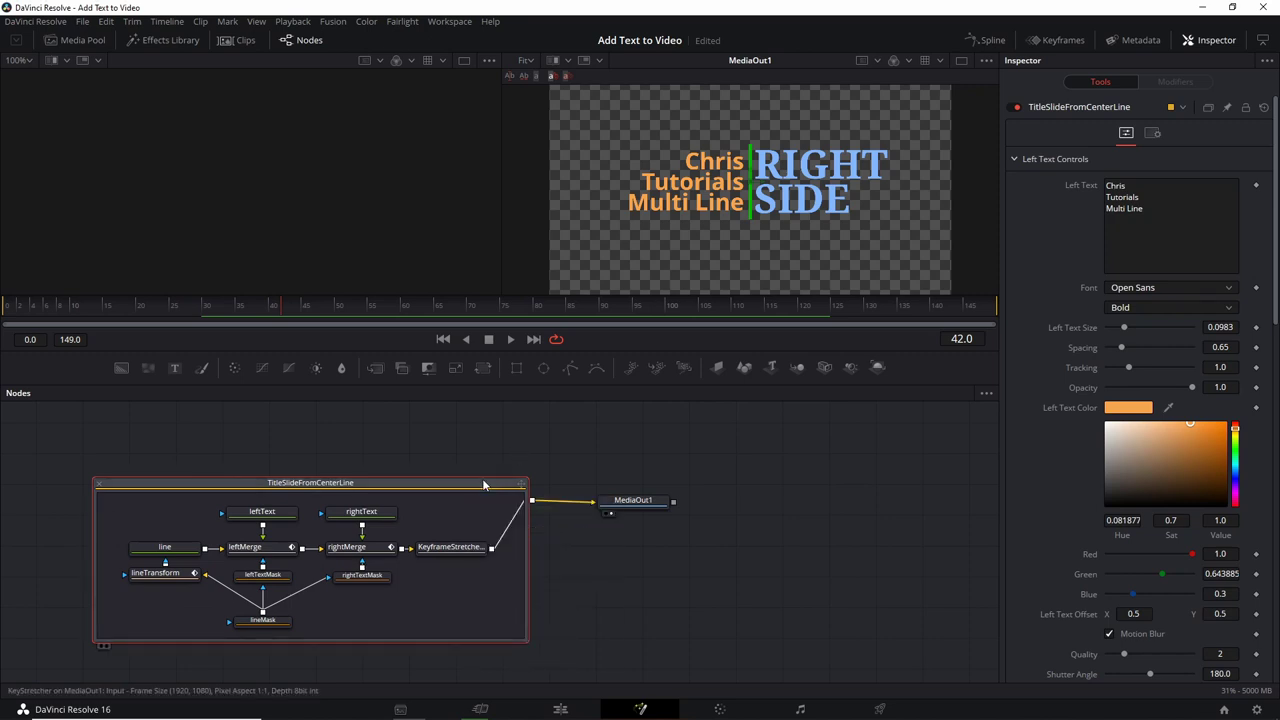
Step: Switch from Fusion back to the Edit page timeline with Shift+4
{"action": "mouse_move", "coordinate": [480, 483]}
{"action": "key", "text": "shift+4"}
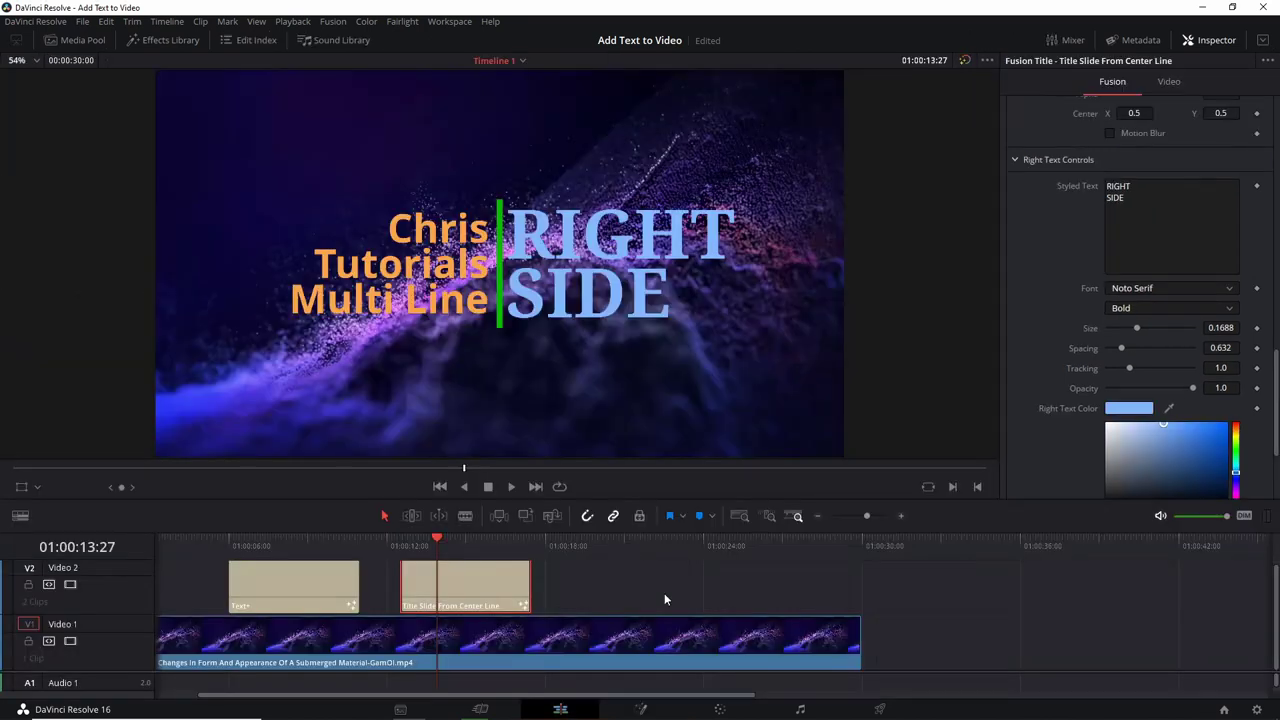